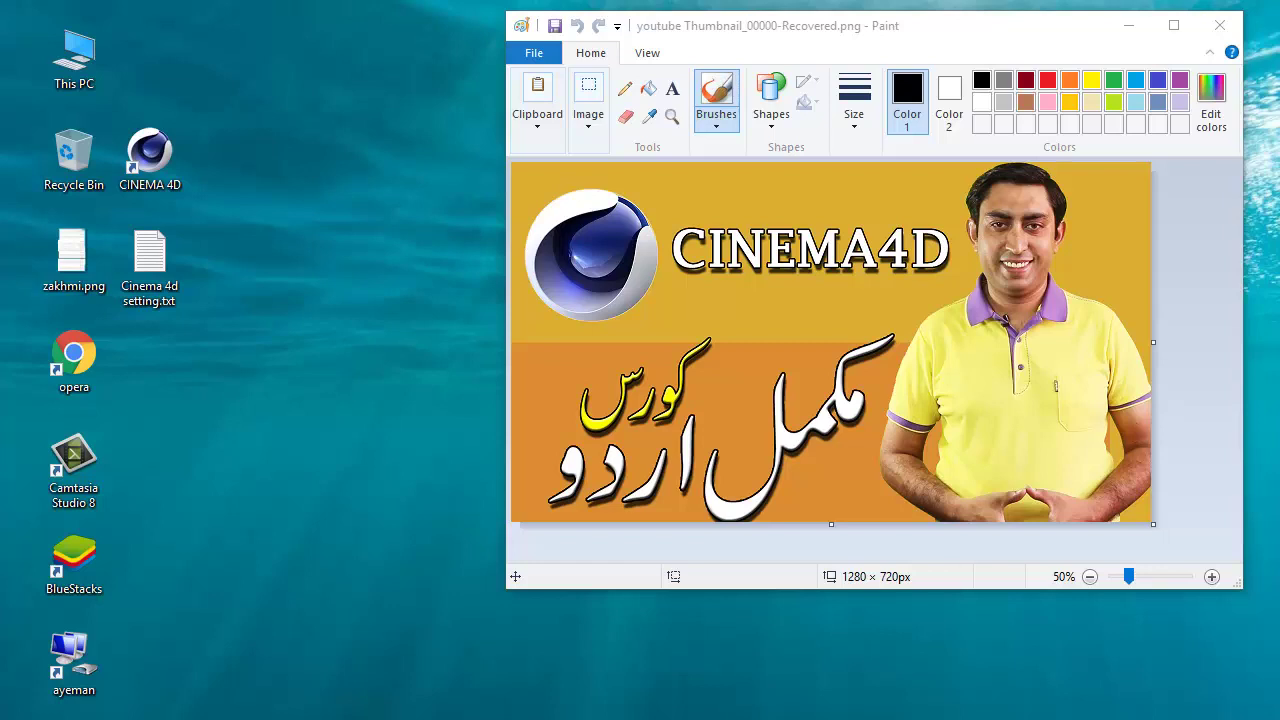
# - Refresh the desktop twice, then bring up the CINEMA 4D shortcut's context menu
pyautogui.rightClick(471, 269)
pyautogui.click(503, 336)
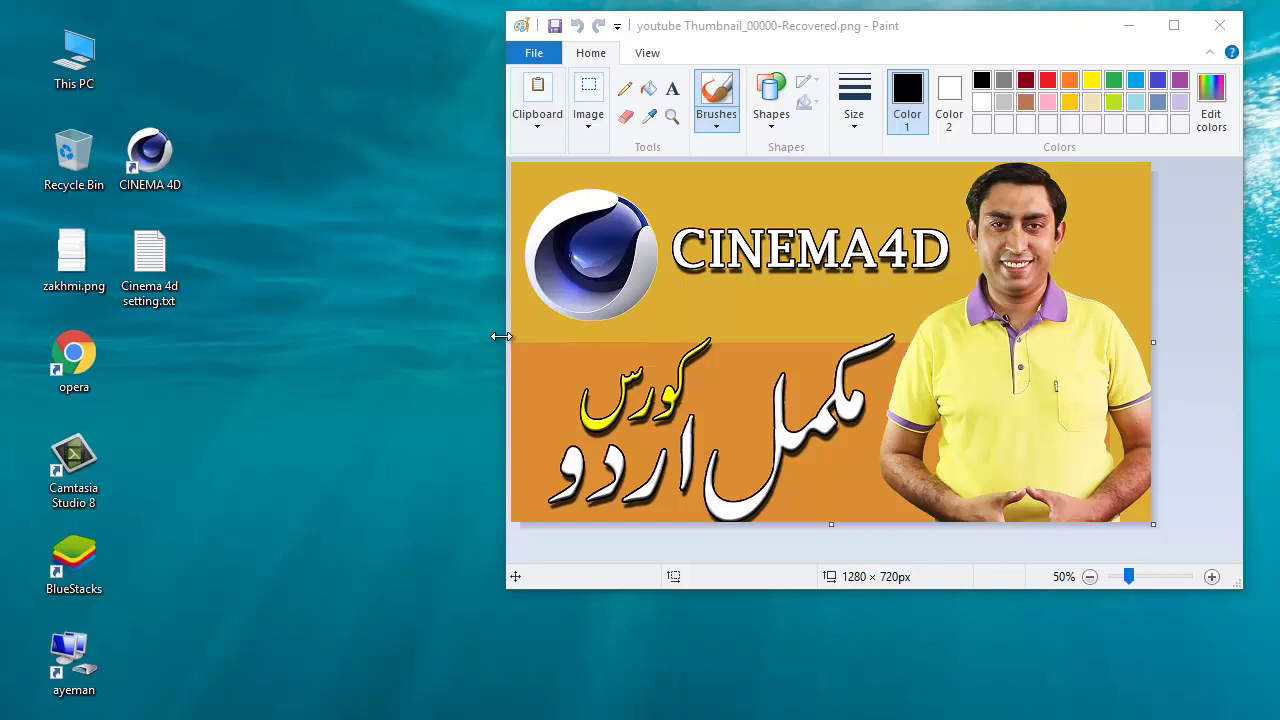
pyautogui.rightClick(404, 280)
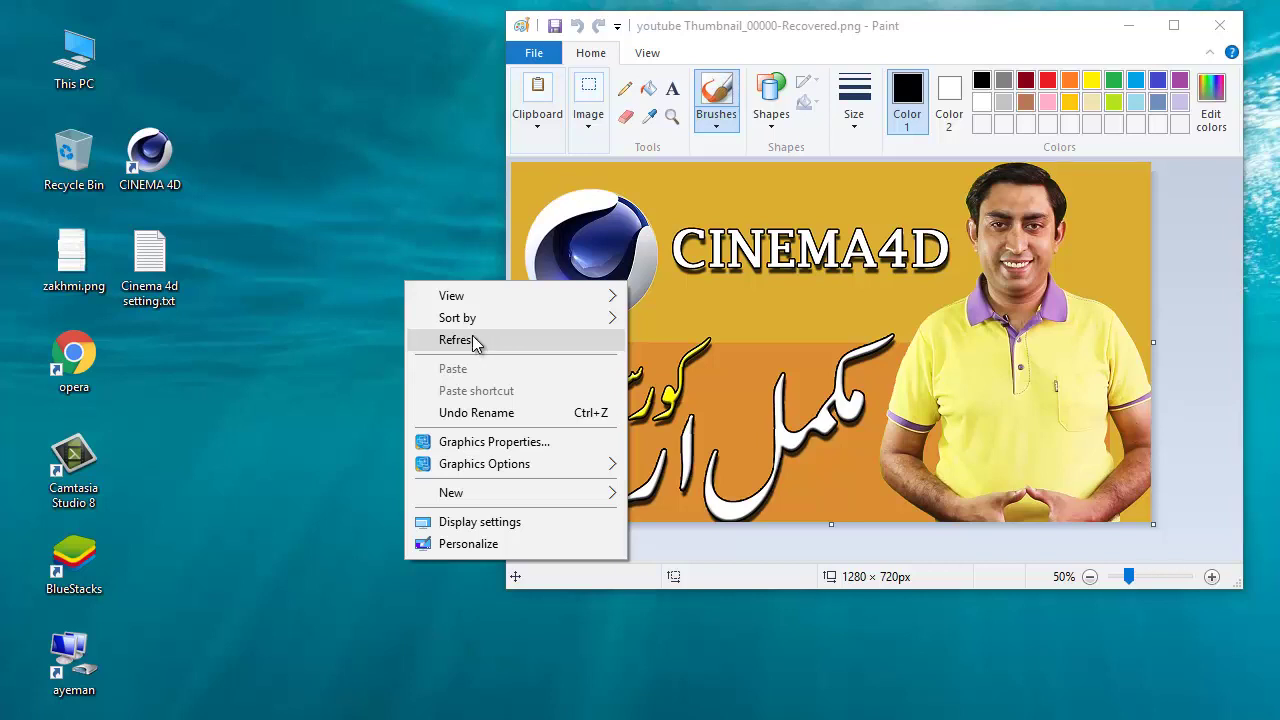
pyautogui.rightClick(327, 250)
pyautogui.click(396, 313)
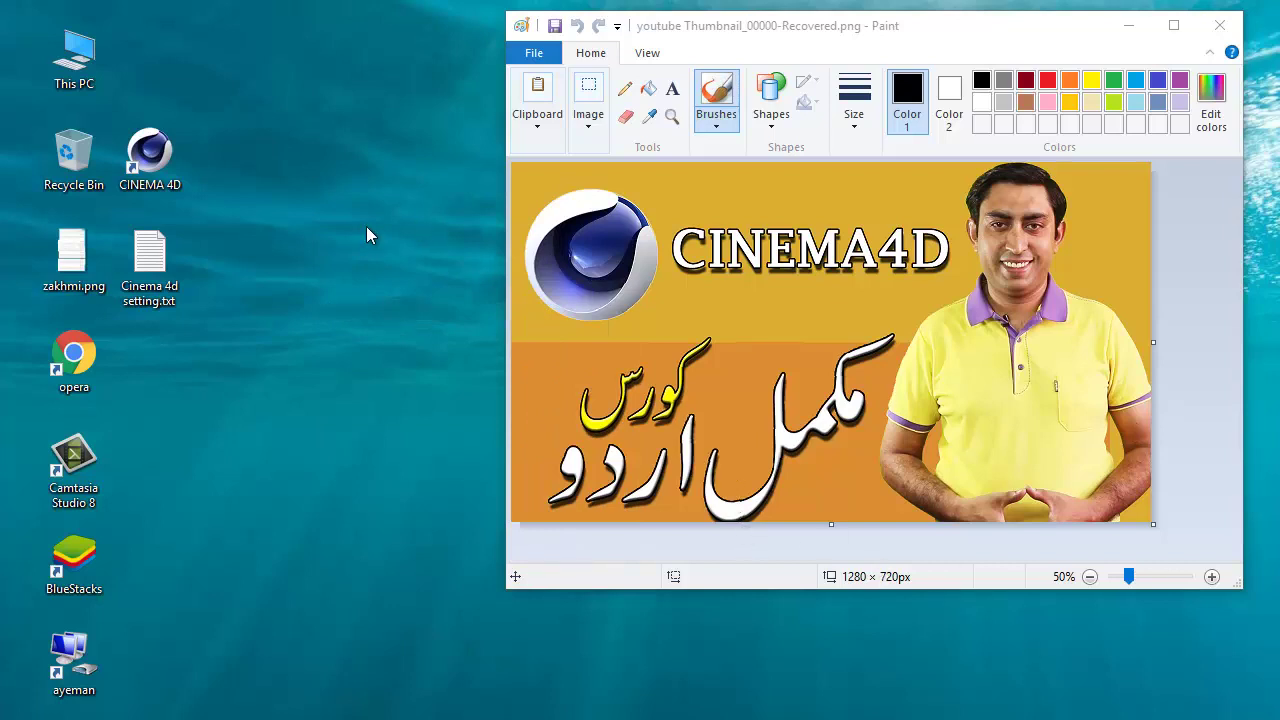
pyautogui.rightClick(165, 146)
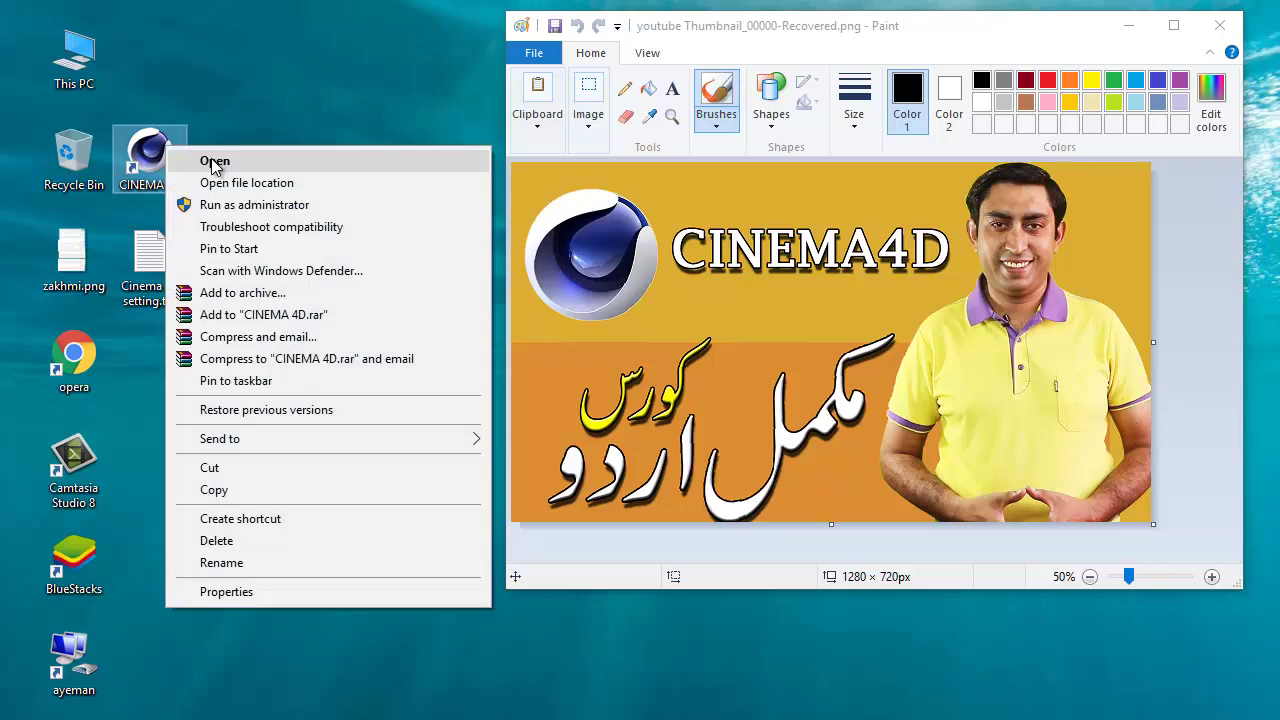
# - Launch CINEMA 4D from the shortcut menu and wait for the empty Untitled 2 scene
pyautogui.click(213, 162)
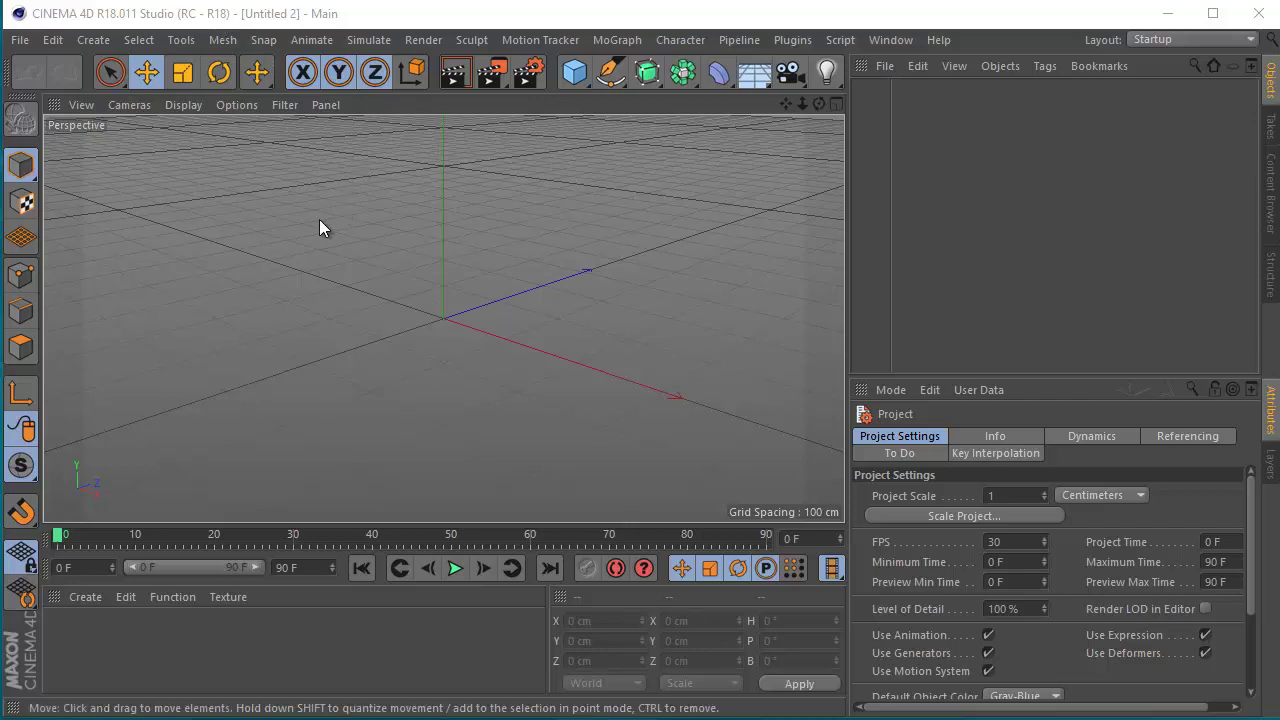
# - Orbit the Perspective view so the empty scene's grid appears tilted
pyautogui.click(251, 100)
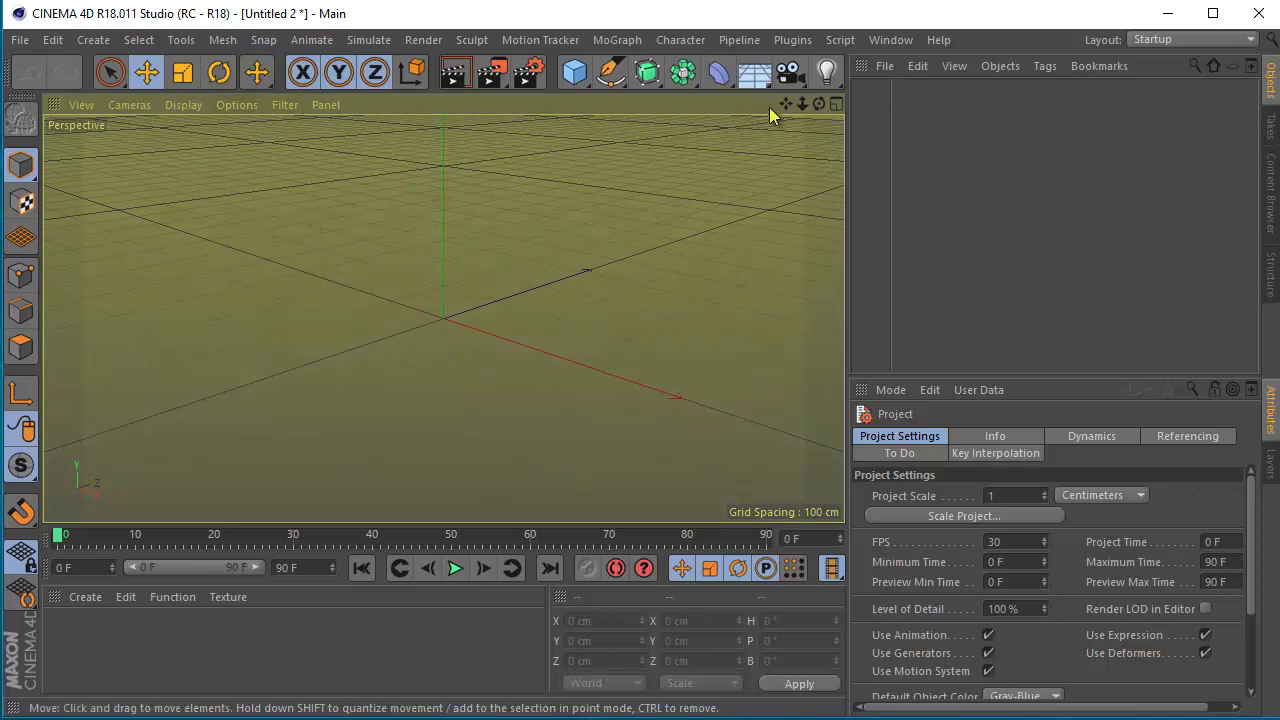
pyautogui.moveTo(818, 104); pyautogui.dragTo(648, 431)
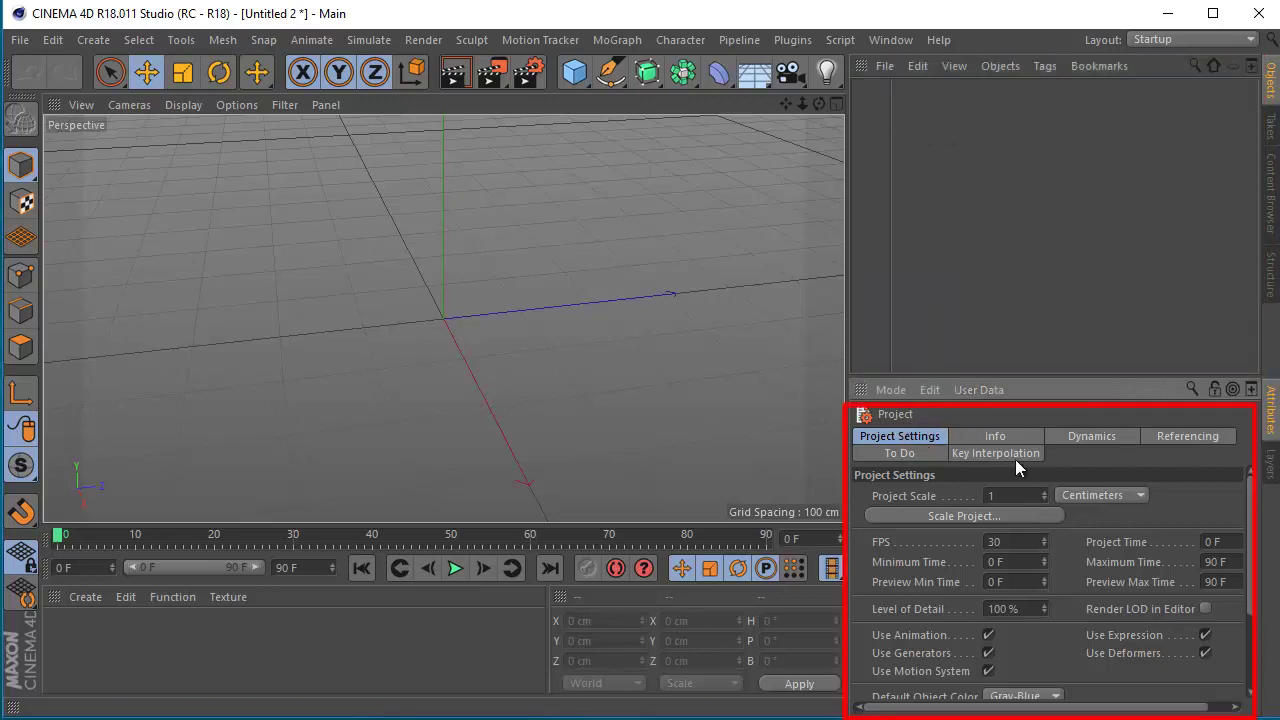
# - Add a 200 cm cube at the origin and browse its Basic, Coord., Object and Phong tabs
pyautogui.click(575, 73)
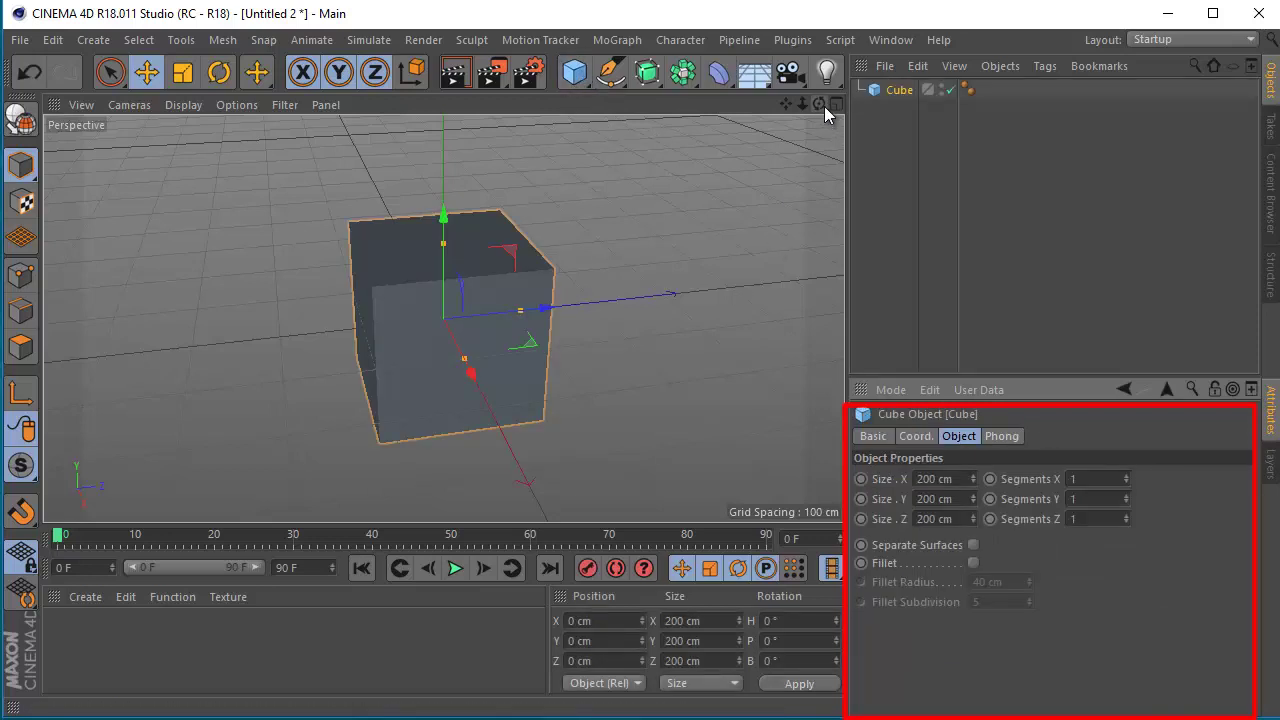
pyautogui.moveTo(822, 105); pyautogui.dragTo(648, 423)
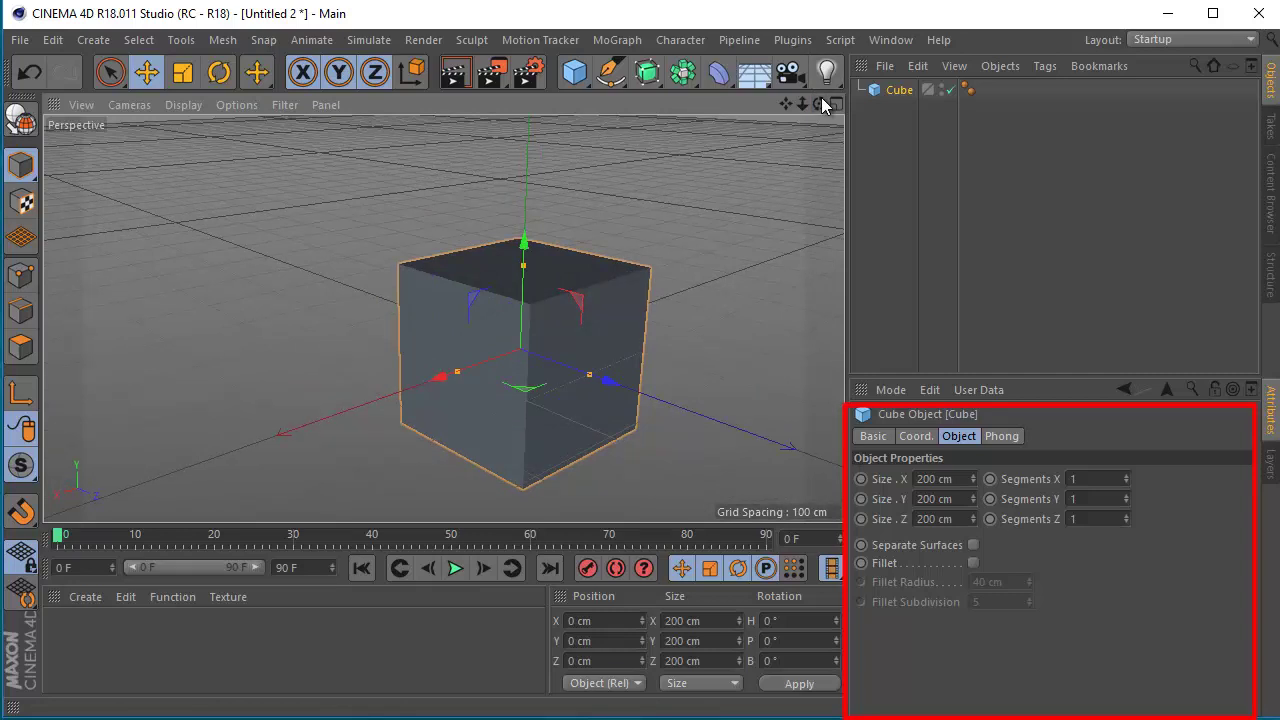
pyautogui.click(879, 437)
pyautogui.click(915, 437)
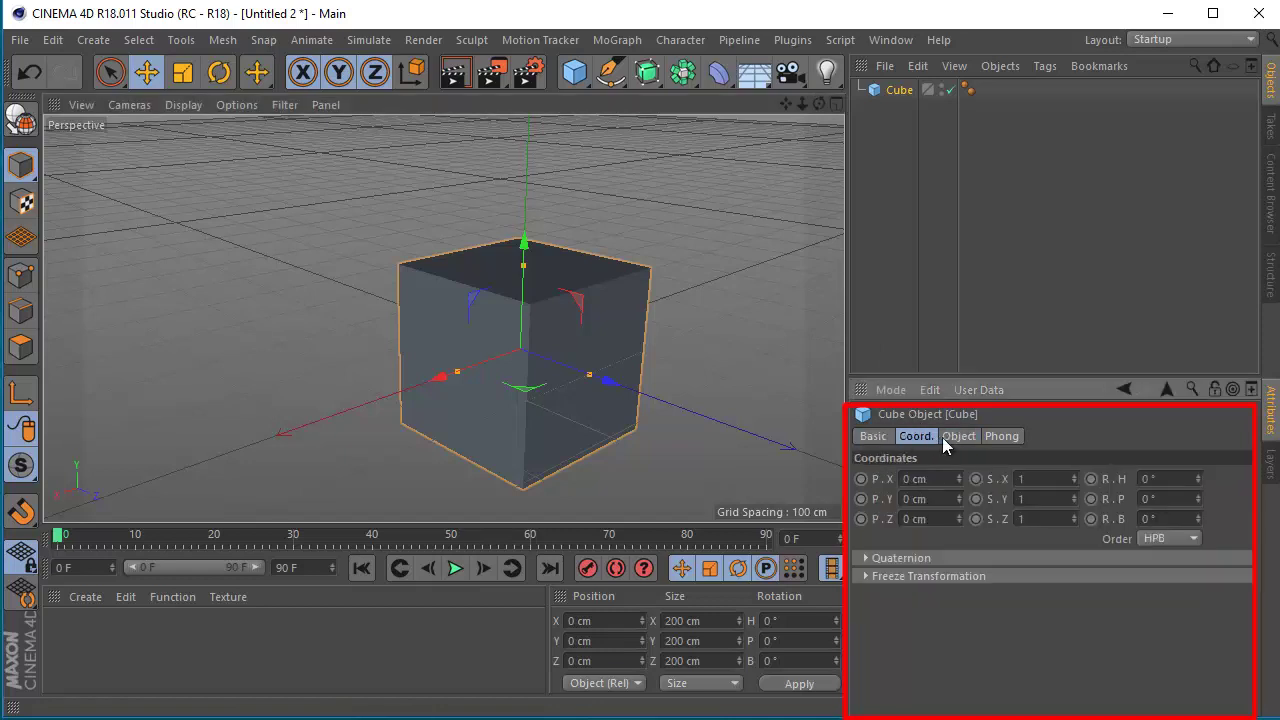
pyautogui.click(958, 437)
pyautogui.click(986, 437)
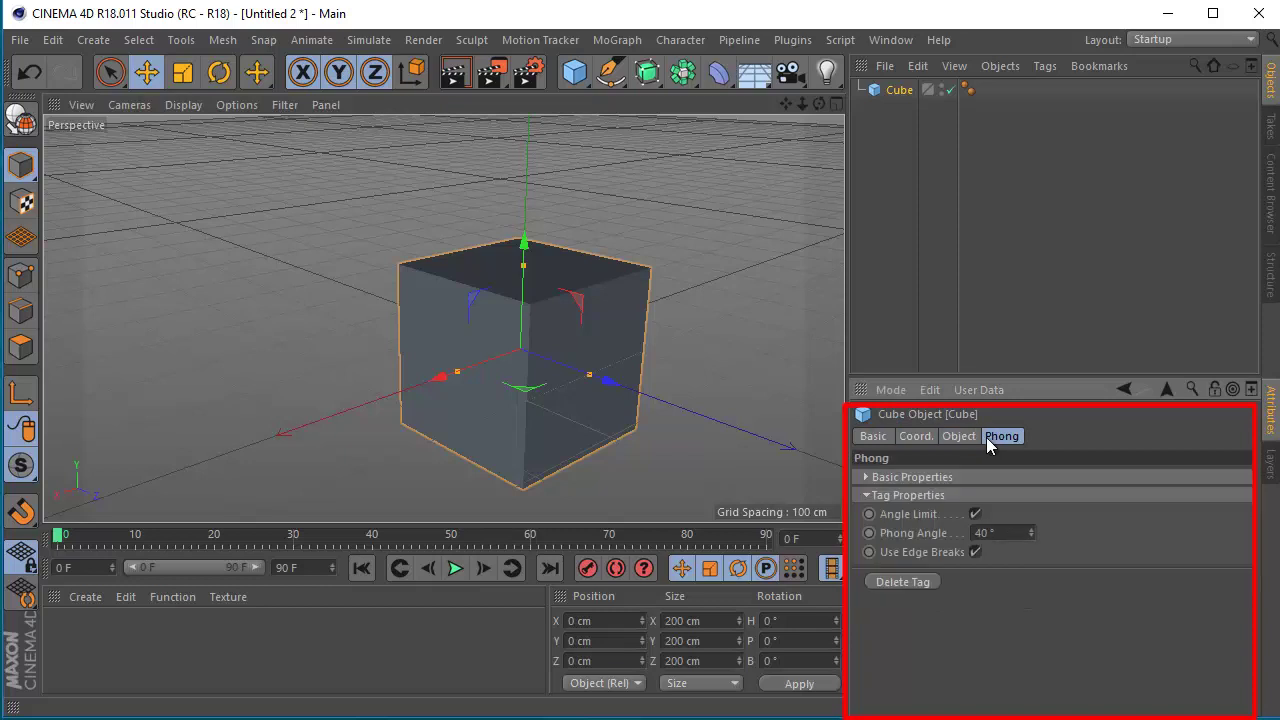
pyautogui.click(868, 438)
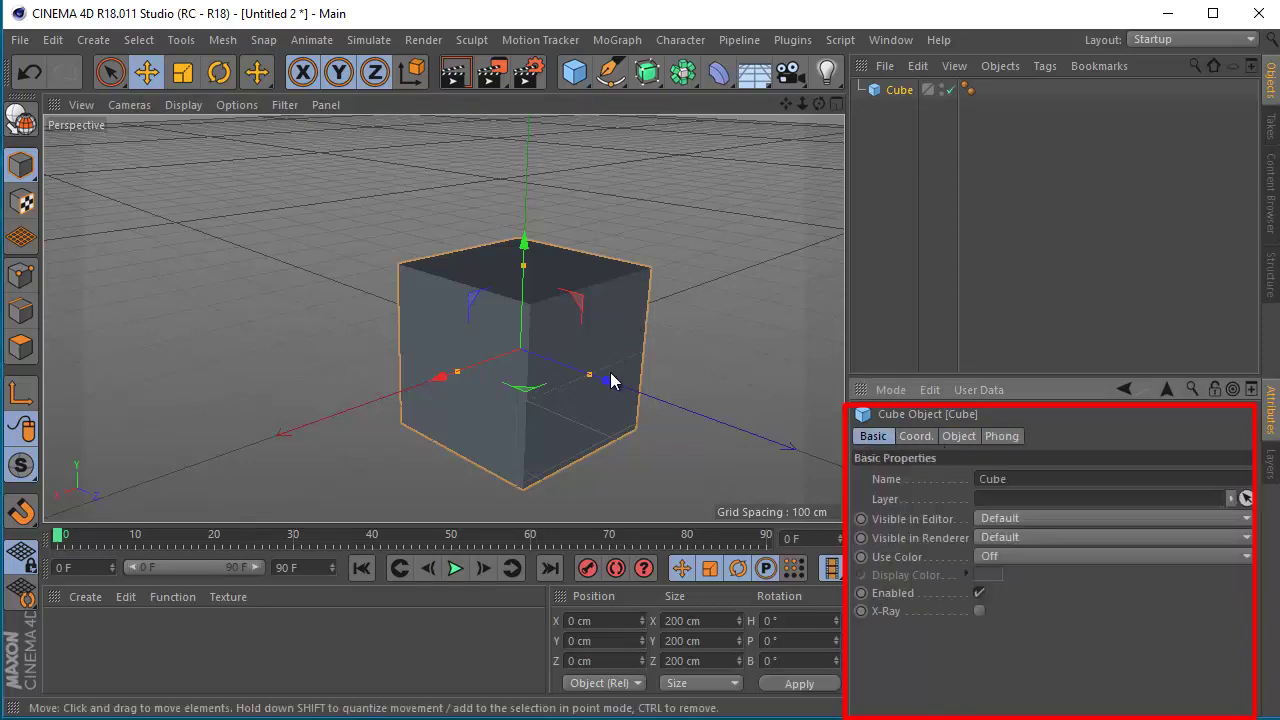
# - Rename the cube to 'Box 1', then to 'Box2' in the Attributes Name field
pyautogui.doubleClick(899, 90)
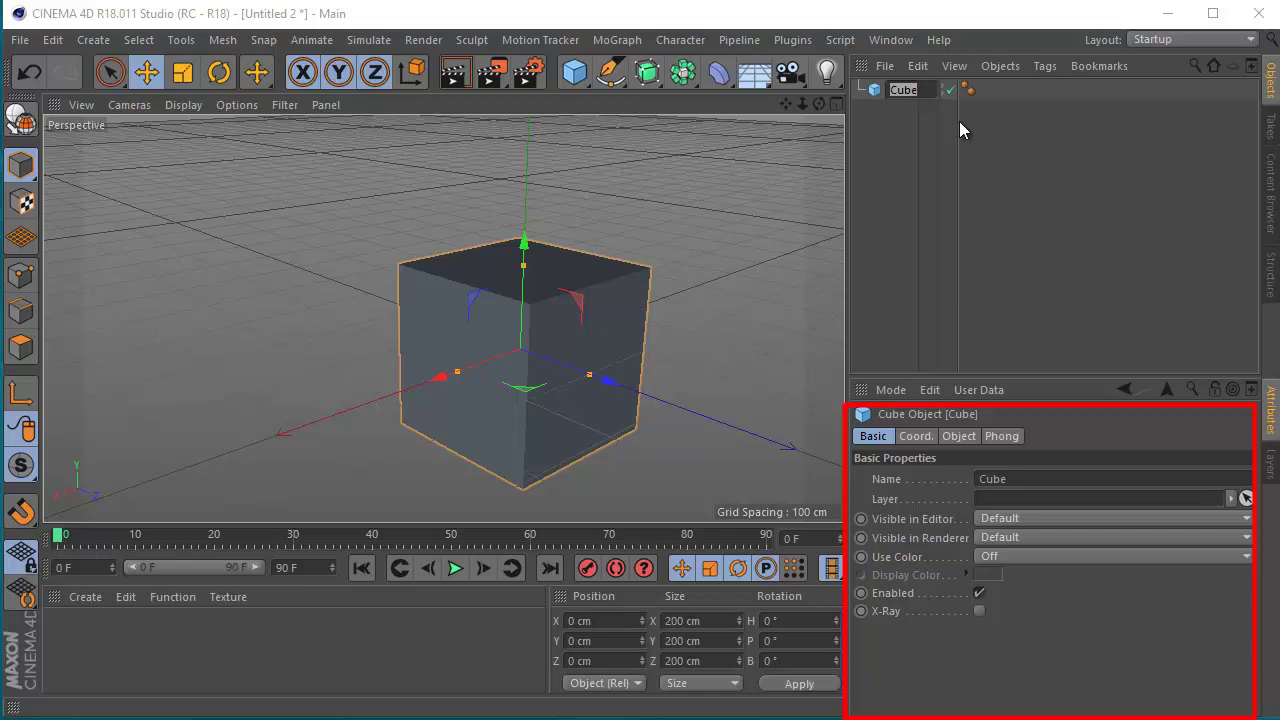
pyautogui.write('Box 1')
pyautogui.press('Return')
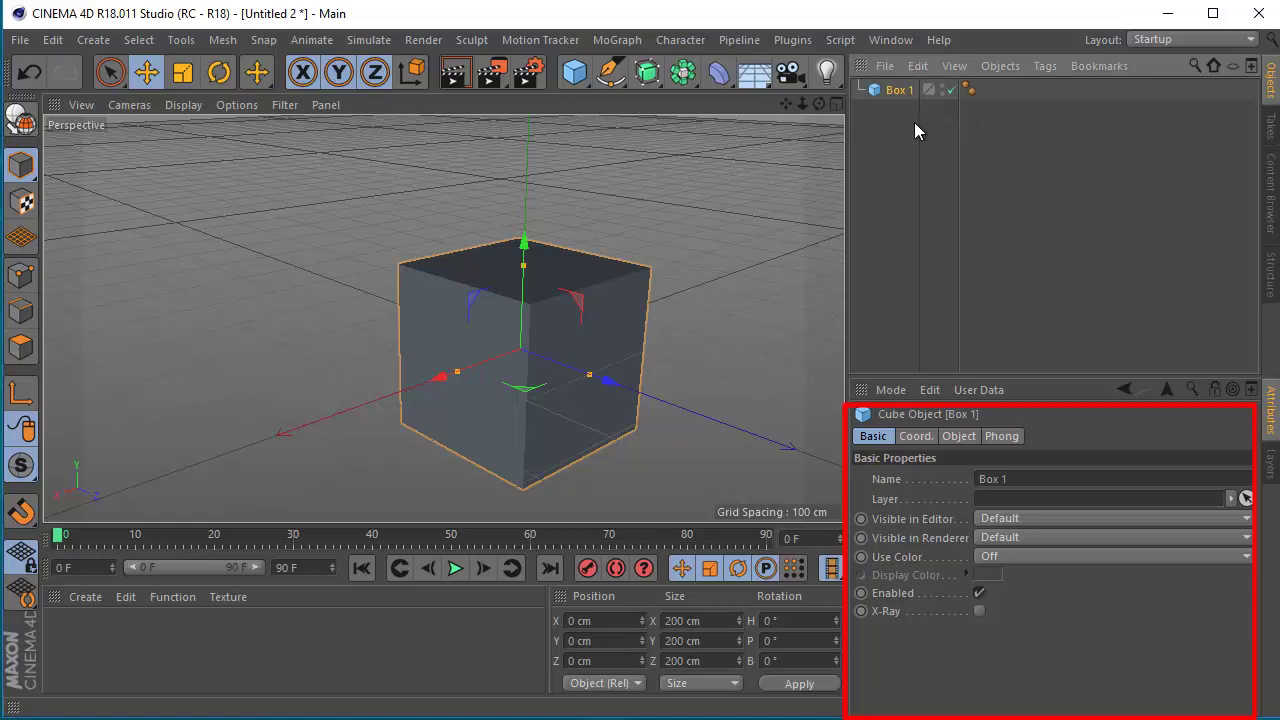
pyautogui.moveTo(1026, 478); pyautogui.dragTo(935, 478)
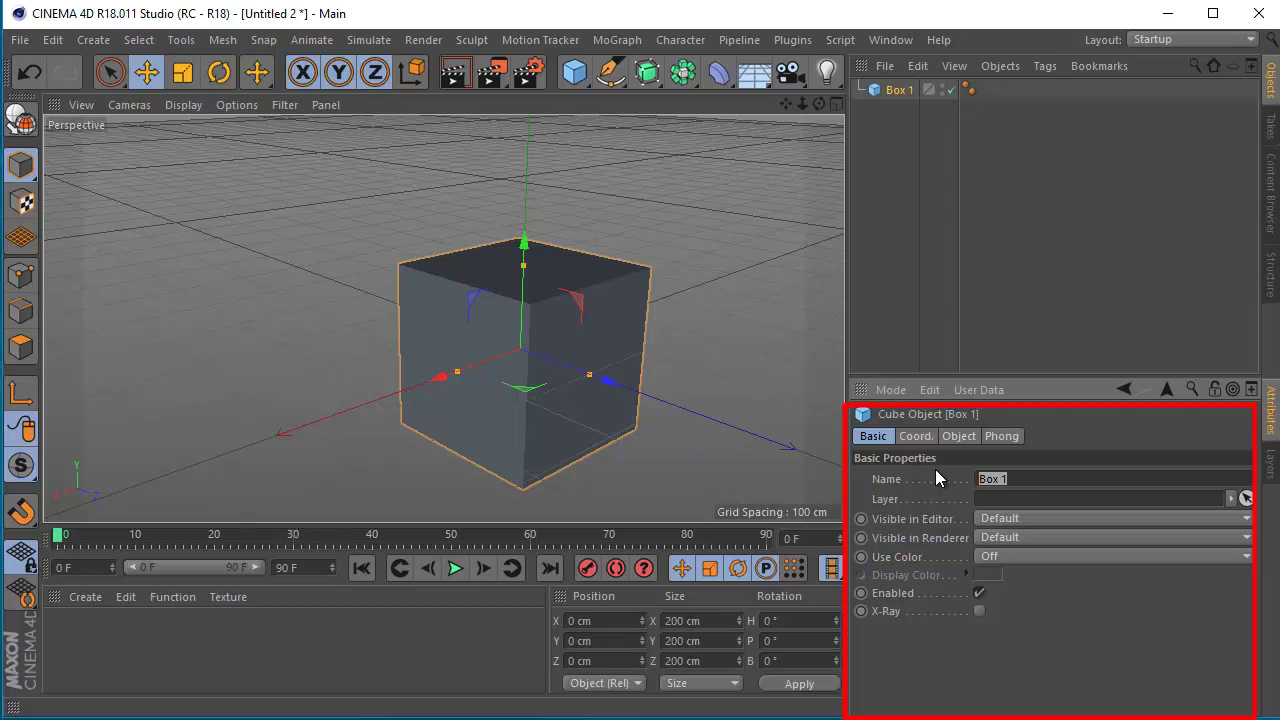
pyautogui.write('T')
pyautogui.press('BackSpace')
pyautogui.press('BackSpace')
pyautogui.write('Bo')
pyautogui.write('x2')
pyautogui.press('Return')
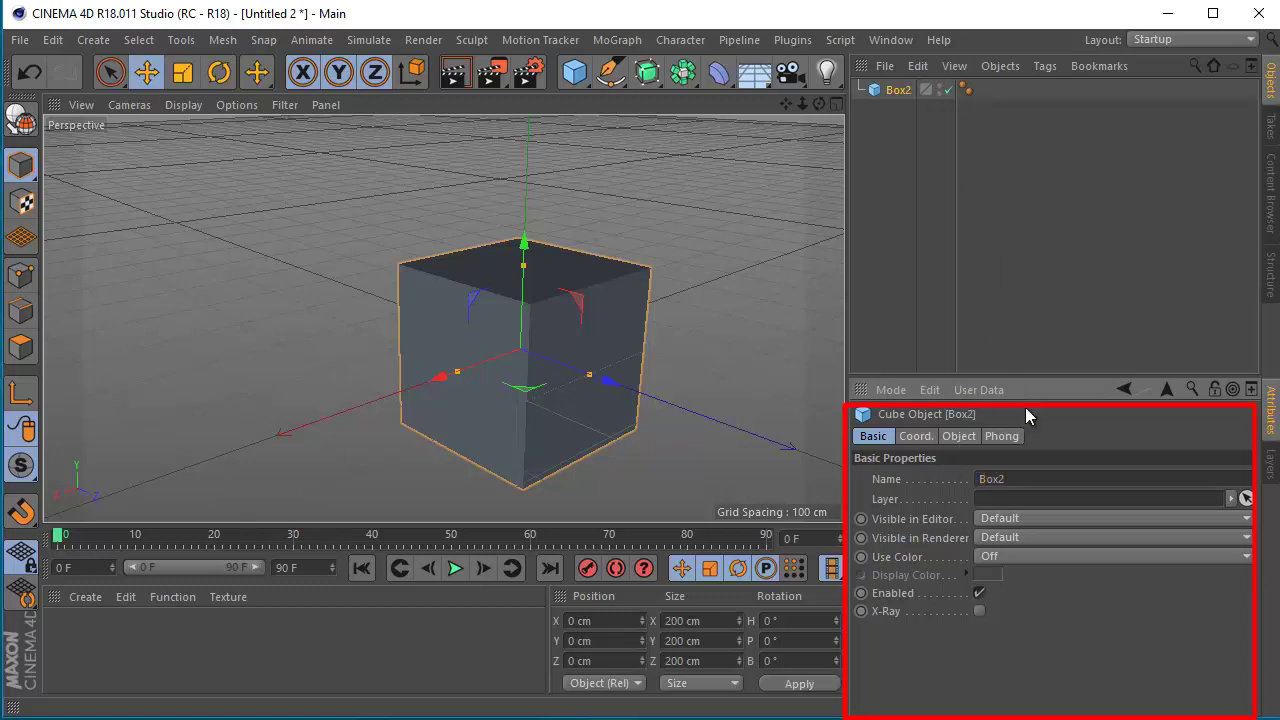
pyautogui.click(876, 118)
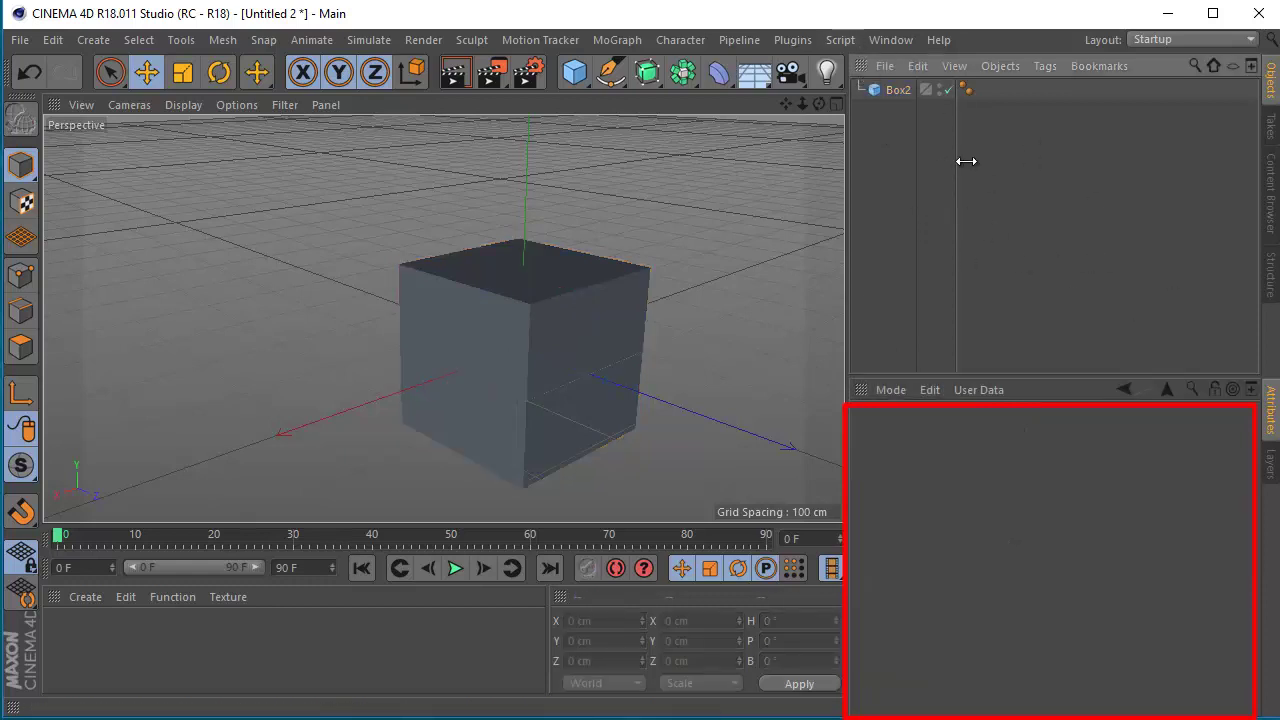
pyautogui.click(520, 340)
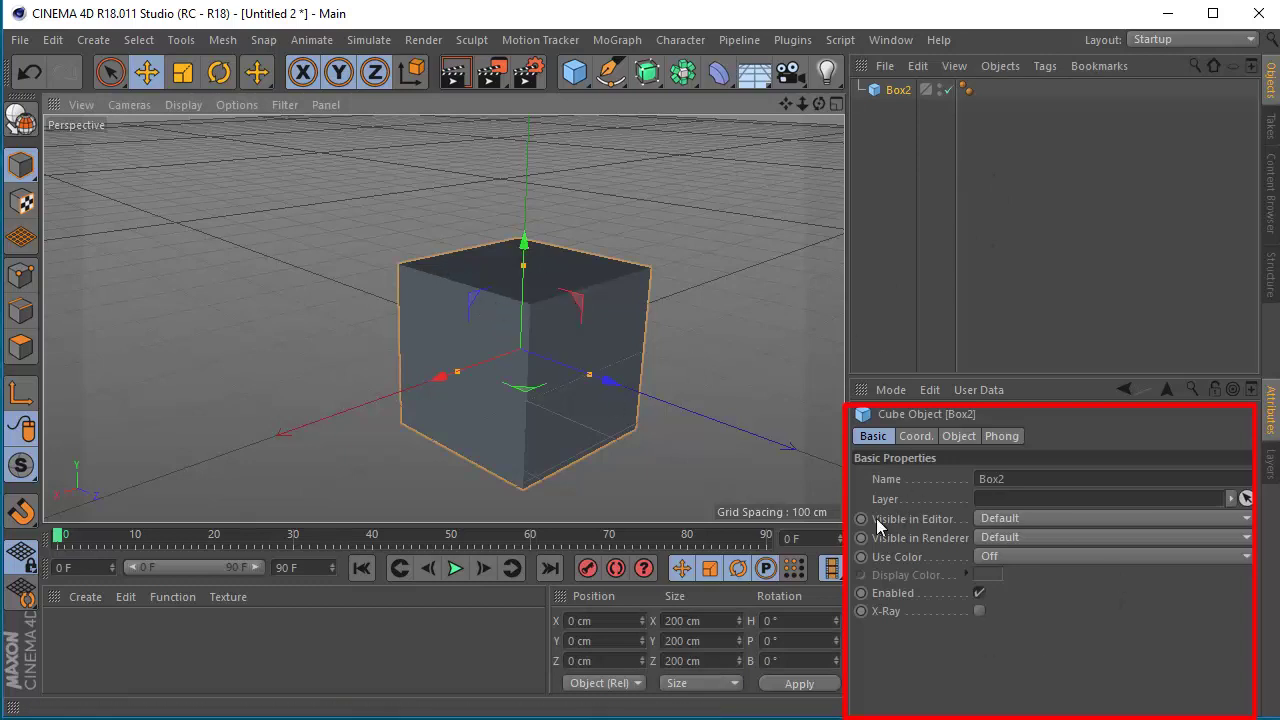
pyautogui.click(912, 436)
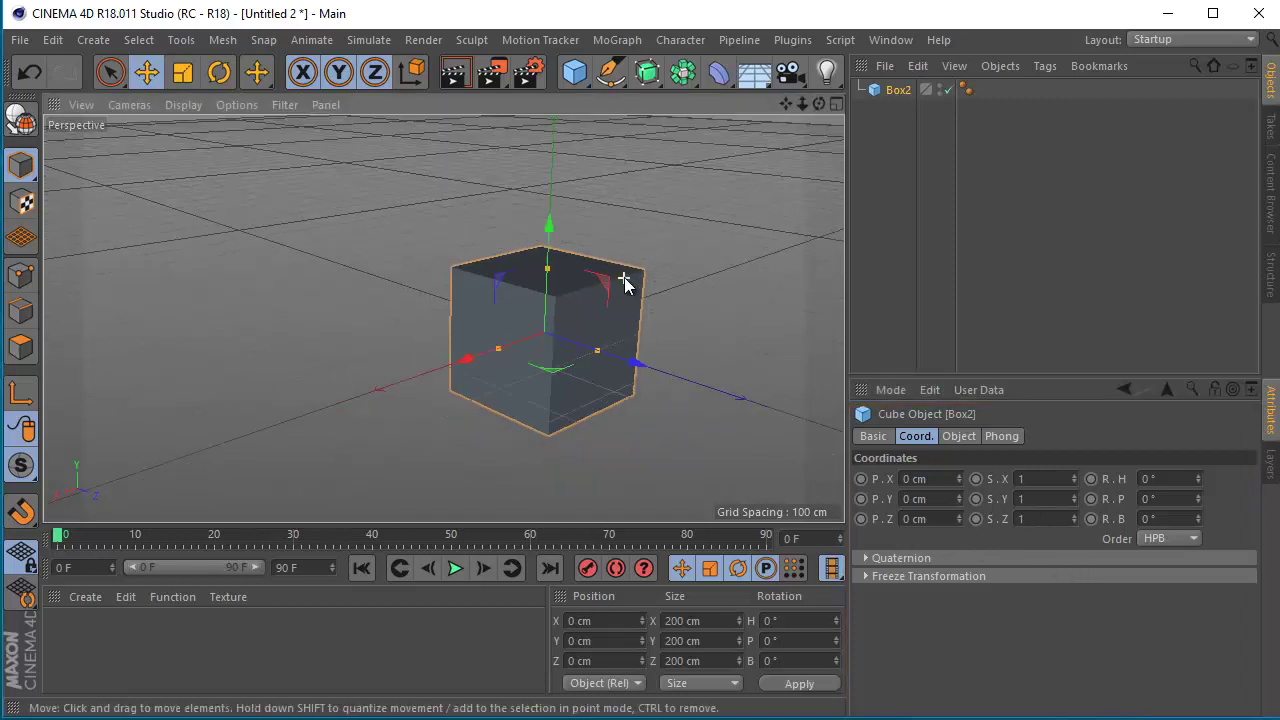
pyautogui.click(289, 250)
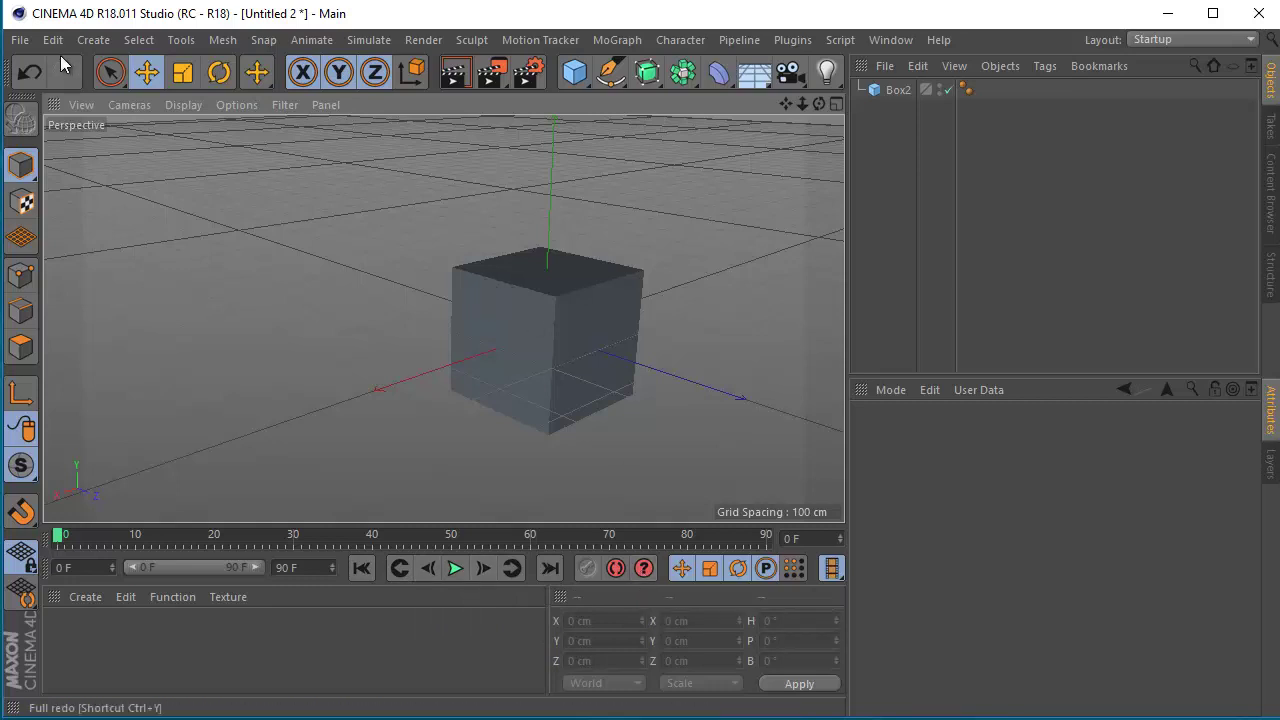
pyautogui.click(21, 40)
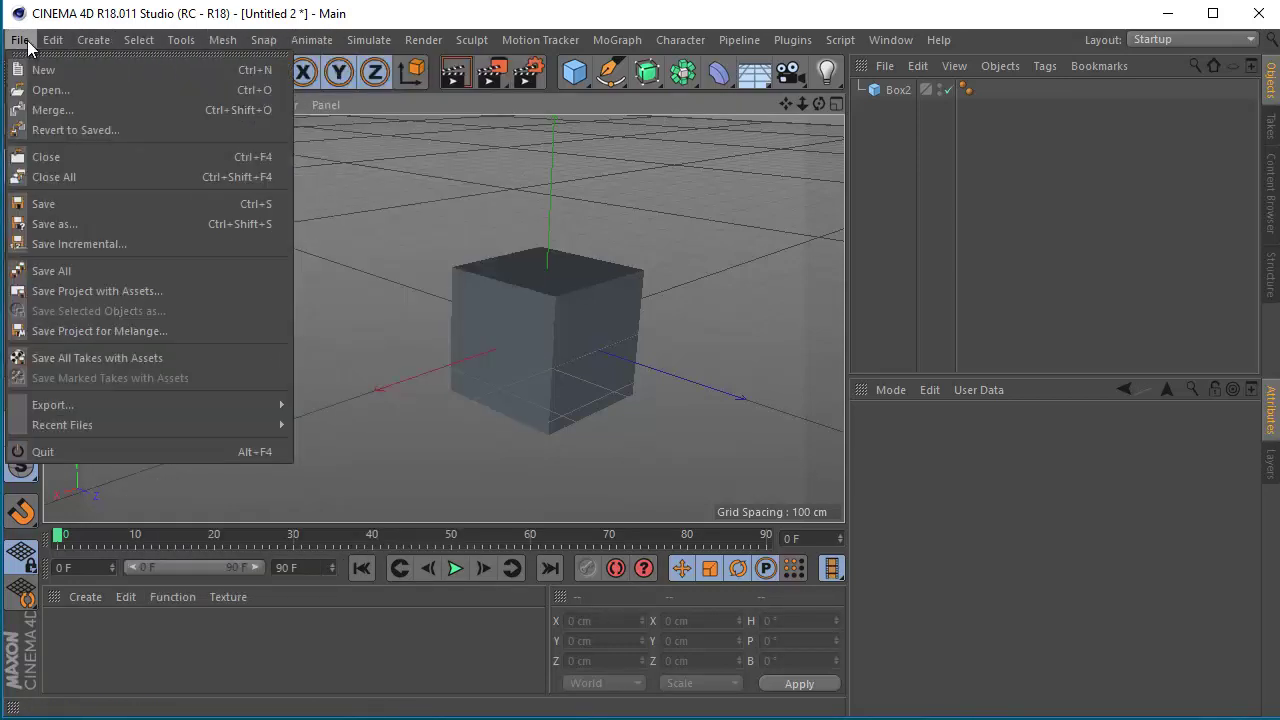
# - Select Live Selection and undo so Box2 sits at X 145.408, Y 90.126, Z 40.618 cm
pyautogui.click(120, 98)
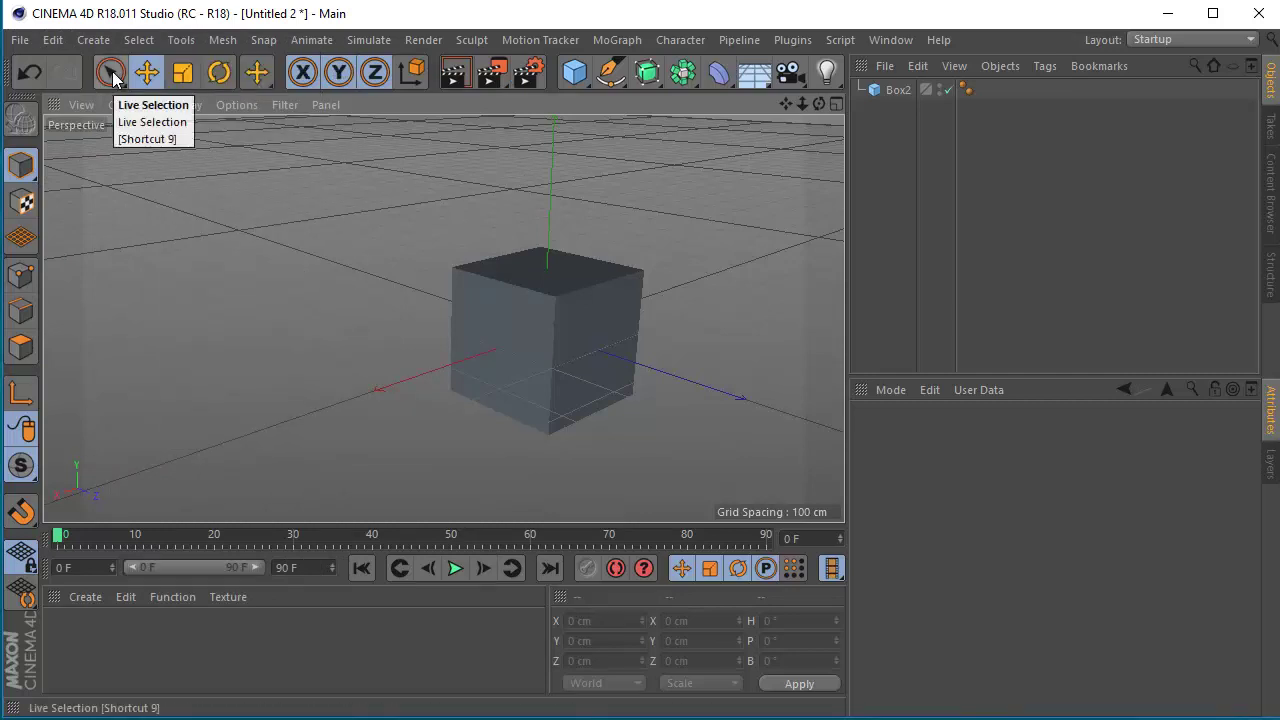
pyautogui.click(110, 74)
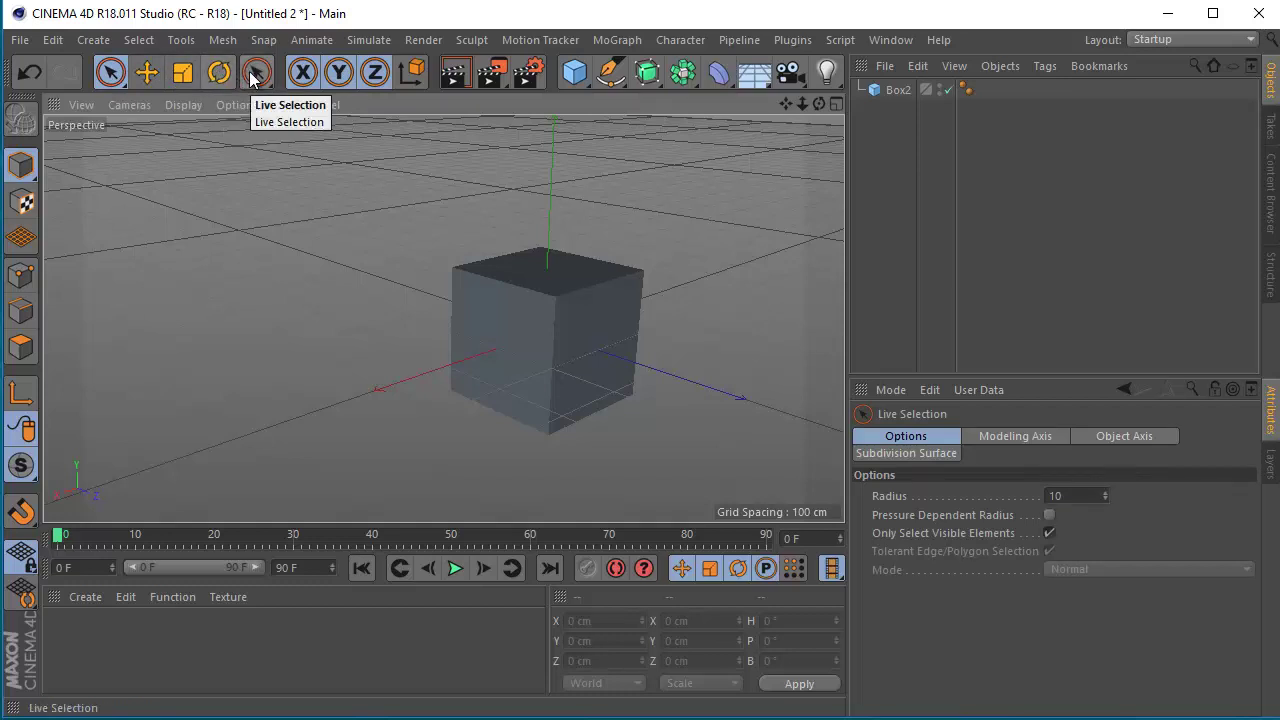
pyautogui.hotkey('ctrl', 'z')
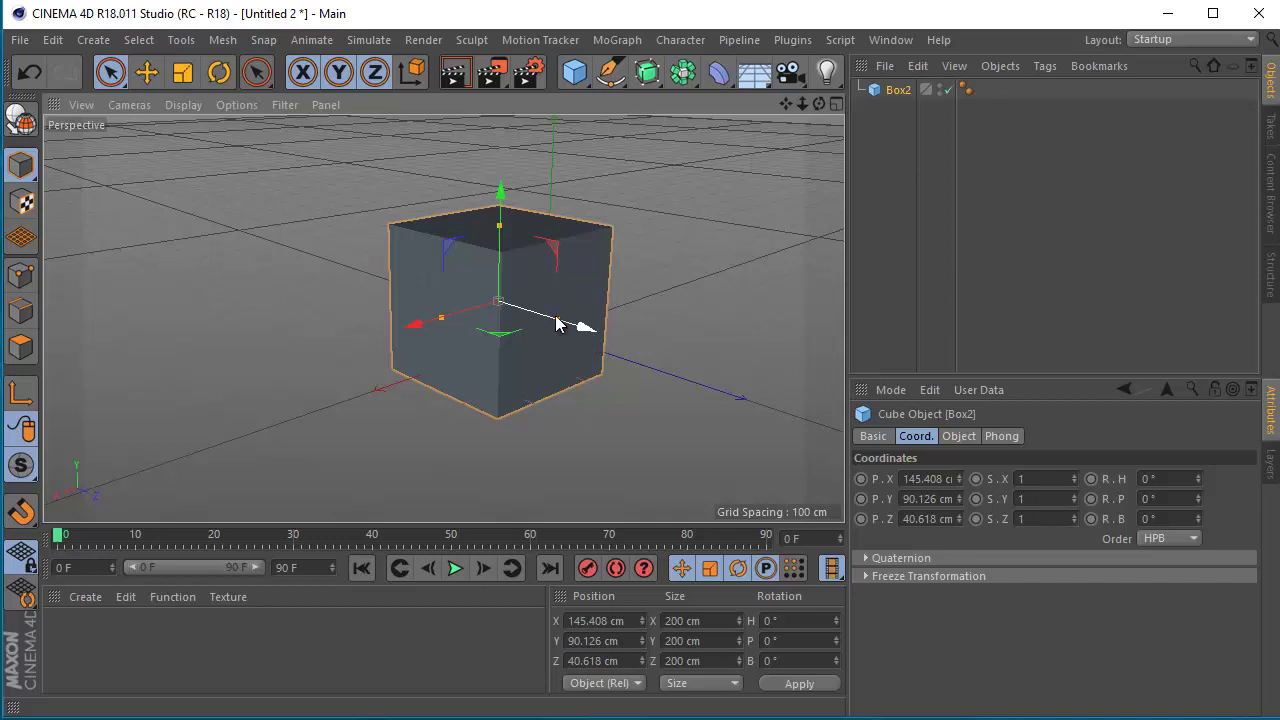
# - Push the cube back along Z, then add a cylinder and move it back along Z
pyautogui.moveTo(590, 327); pyautogui.dragTo(395, 241)
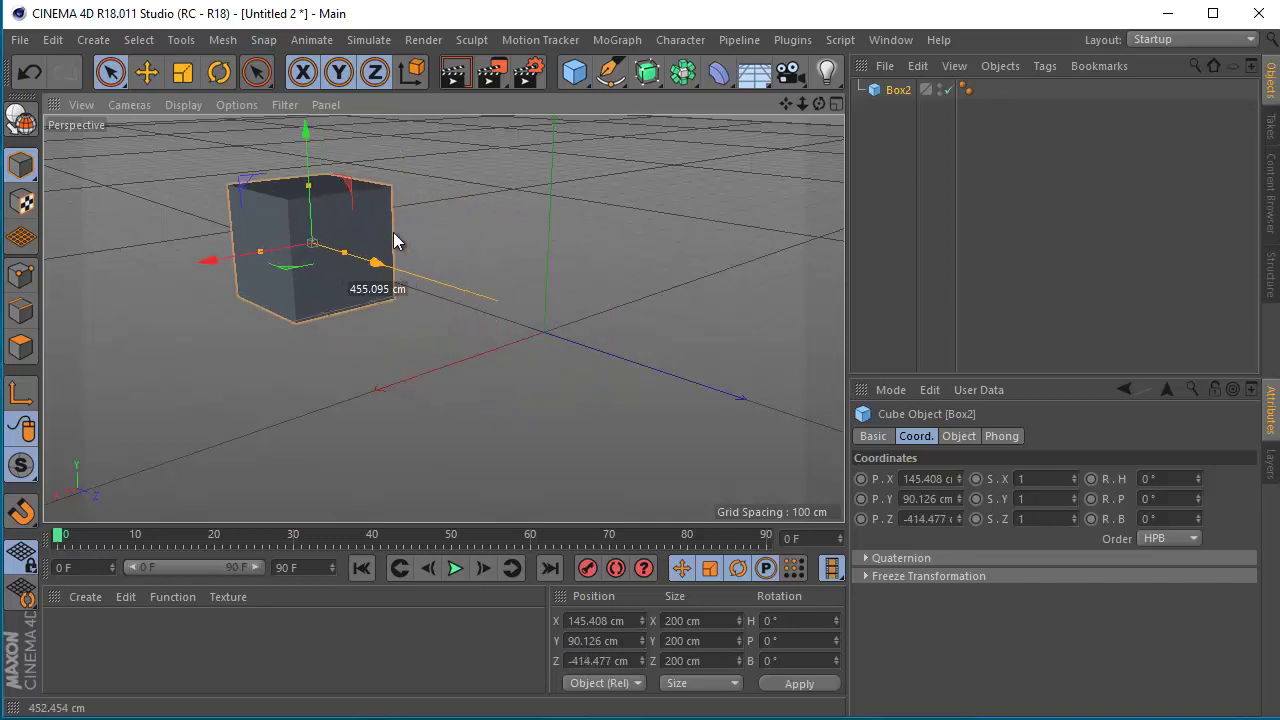
pyautogui.click(575, 76)
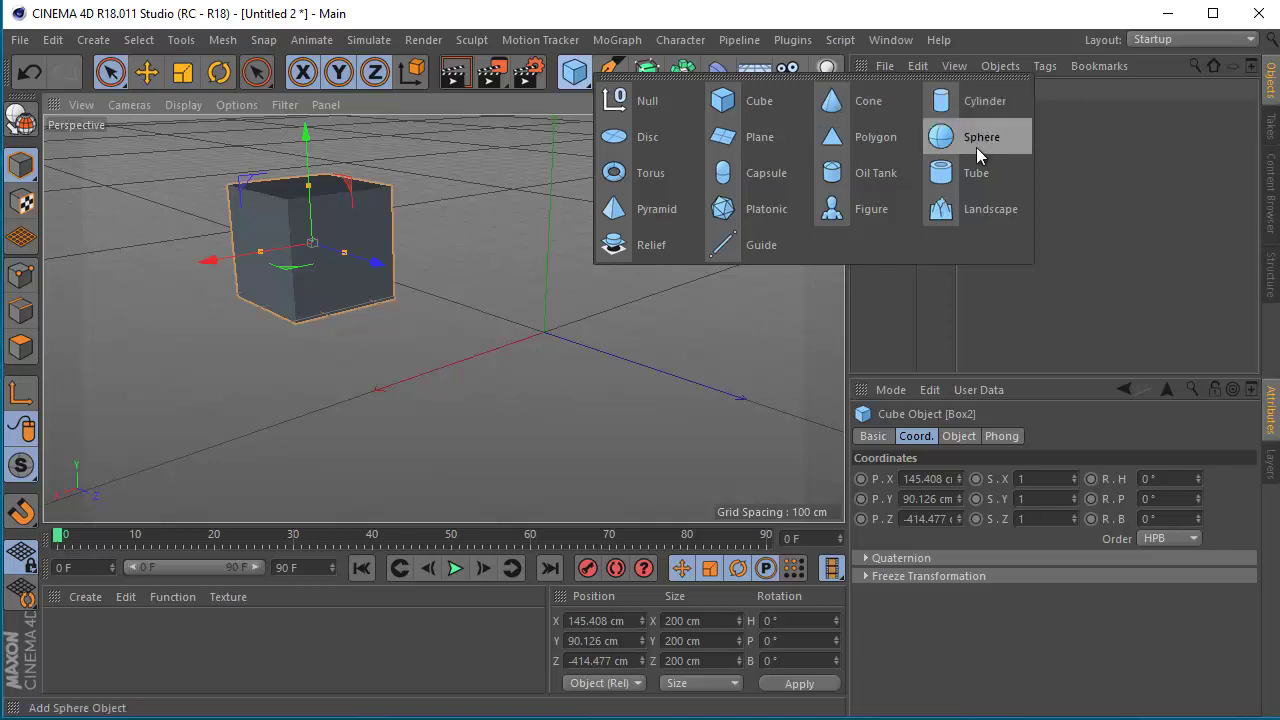
pyautogui.click(977, 108)
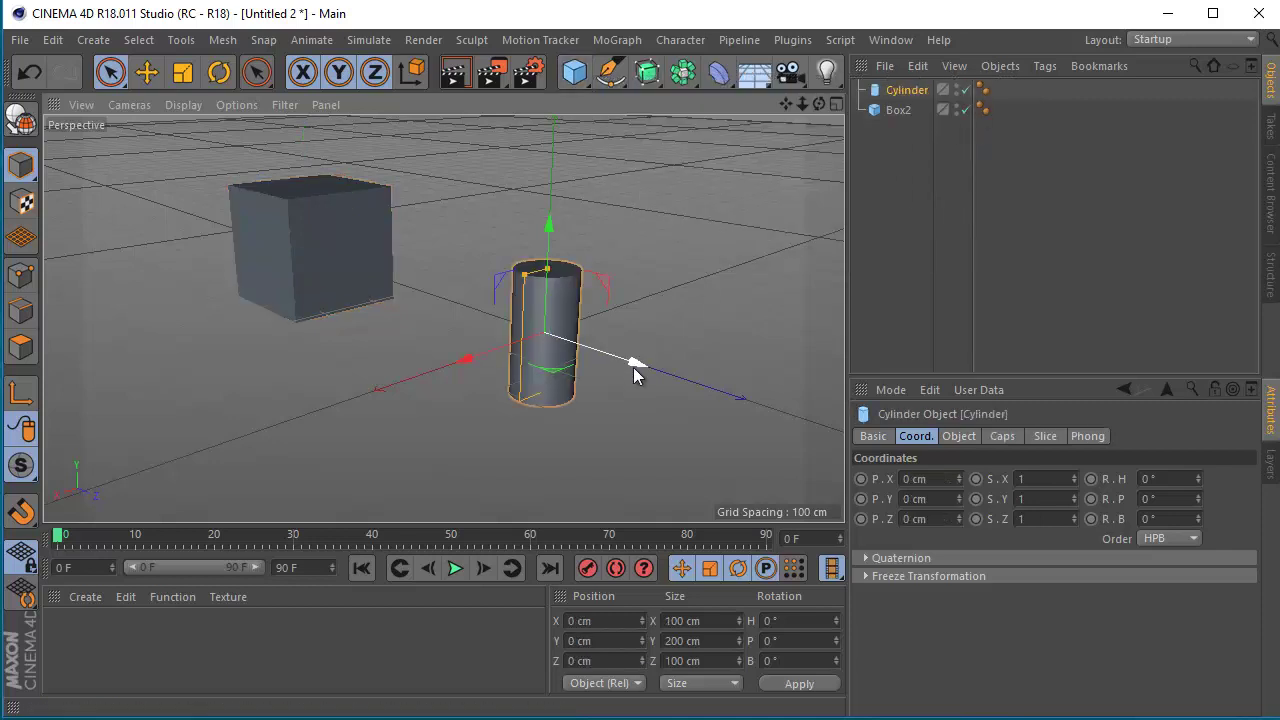
pyautogui.moveTo(634, 363); pyautogui.dragTo(520, 245)
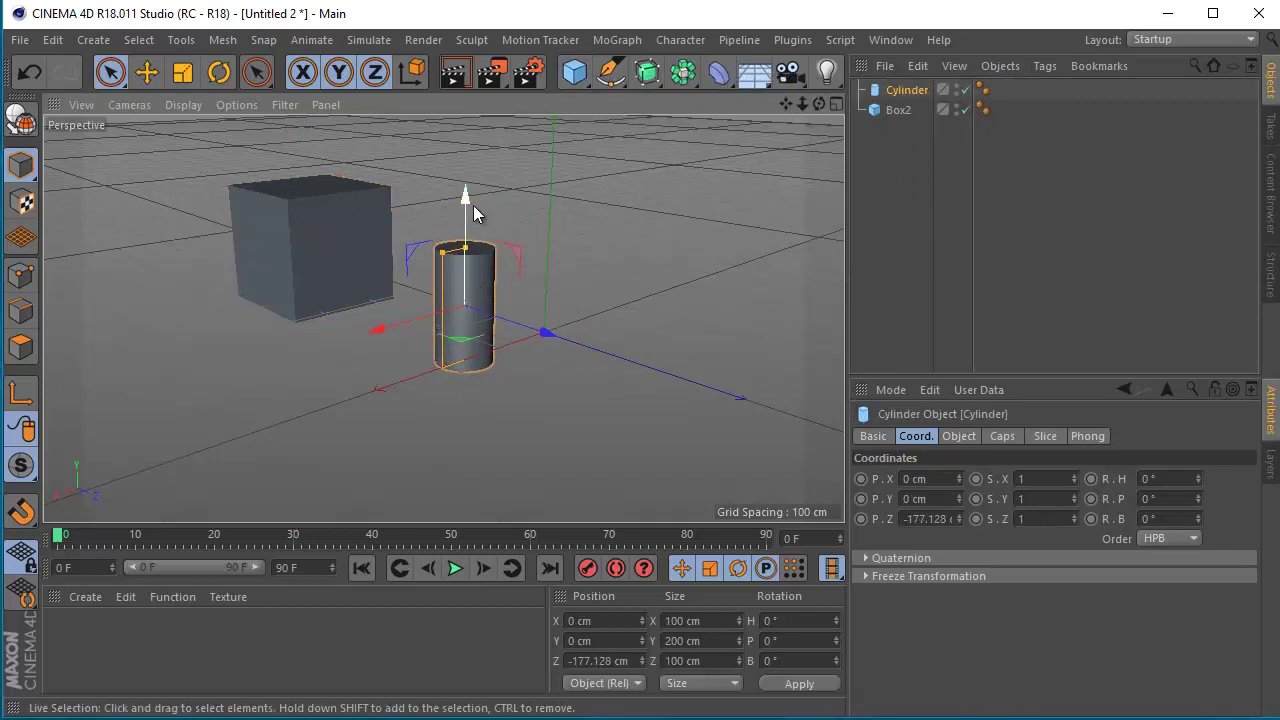
pyautogui.scroll(2, 455, 265)
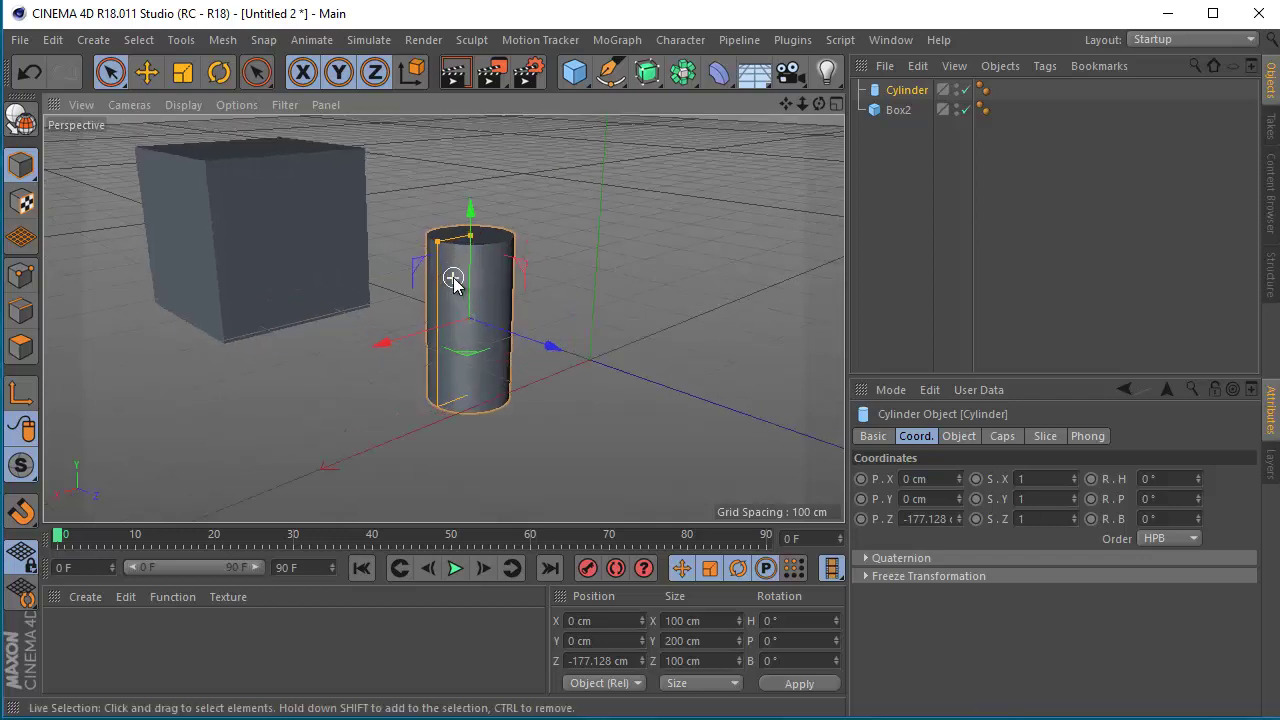
pyautogui.scroll(3, 455, 265)
pyautogui.scroll(1, 455, 265)
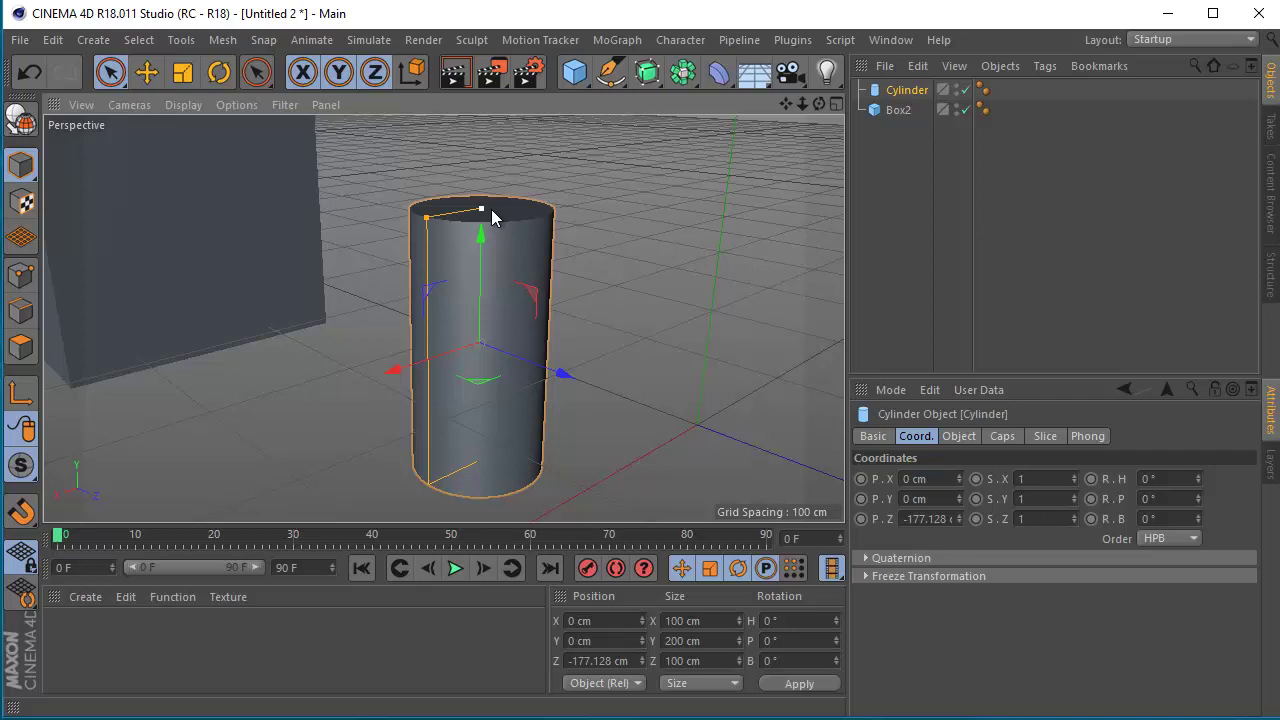
# - Resize and reposition the cylinder to height 155.245 cm at X -3.071, Z -177.128 cm
pyautogui.moveTo(481, 210)
pyautogui.mouseDown()
pyautogui.moveTo(417, 328)
pyautogui.moveTo(490, 223)
pyautogui.mouseUp()
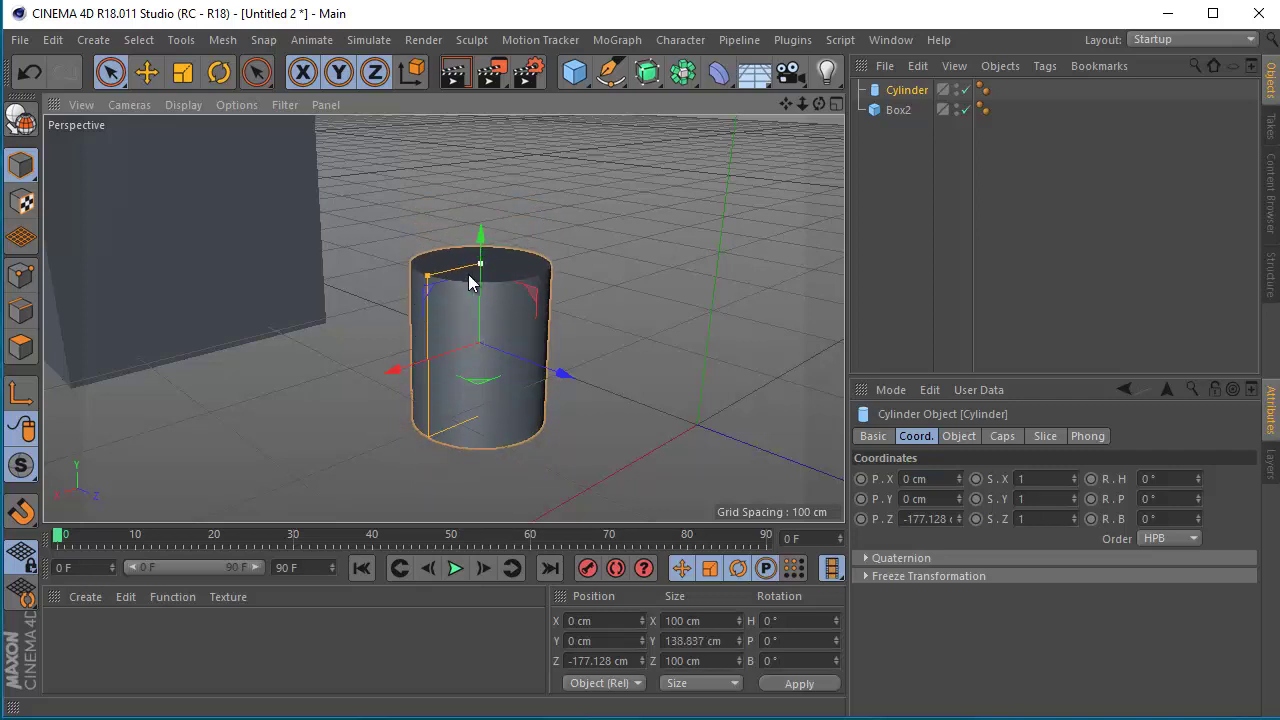
pyautogui.click(955, 436)
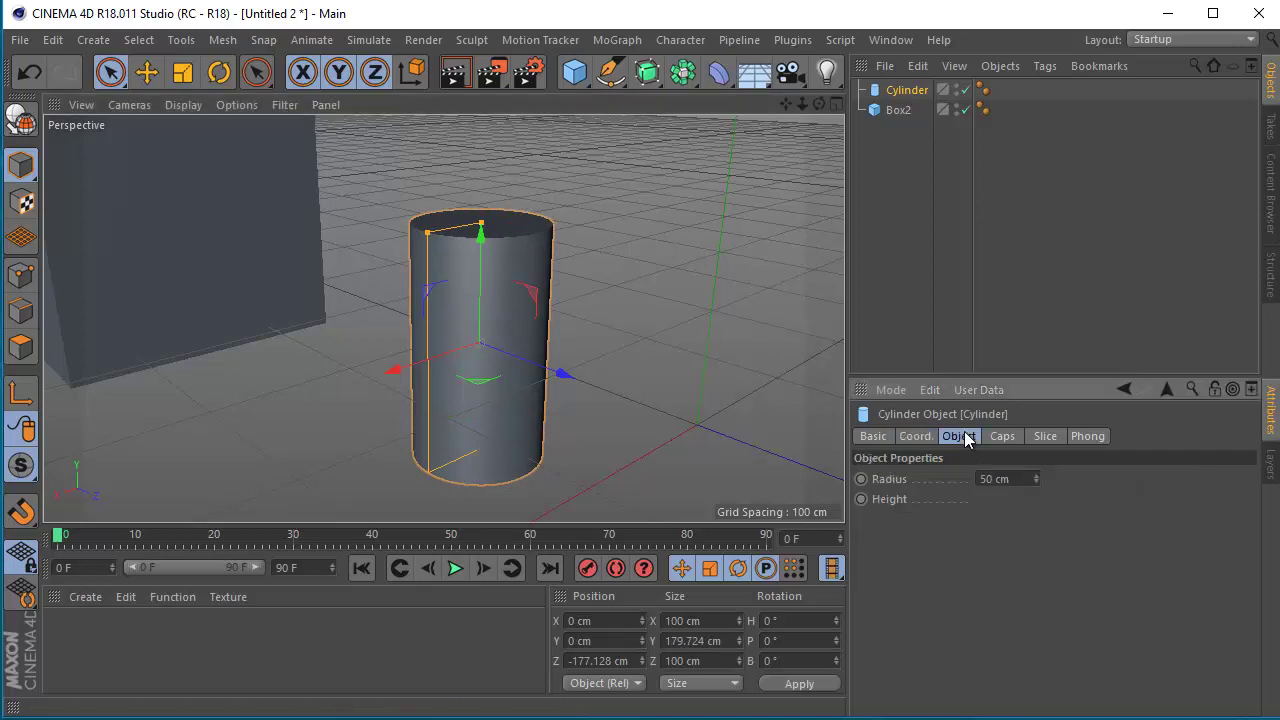
pyautogui.click(872, 437)
pyautogui.click(912, 436)
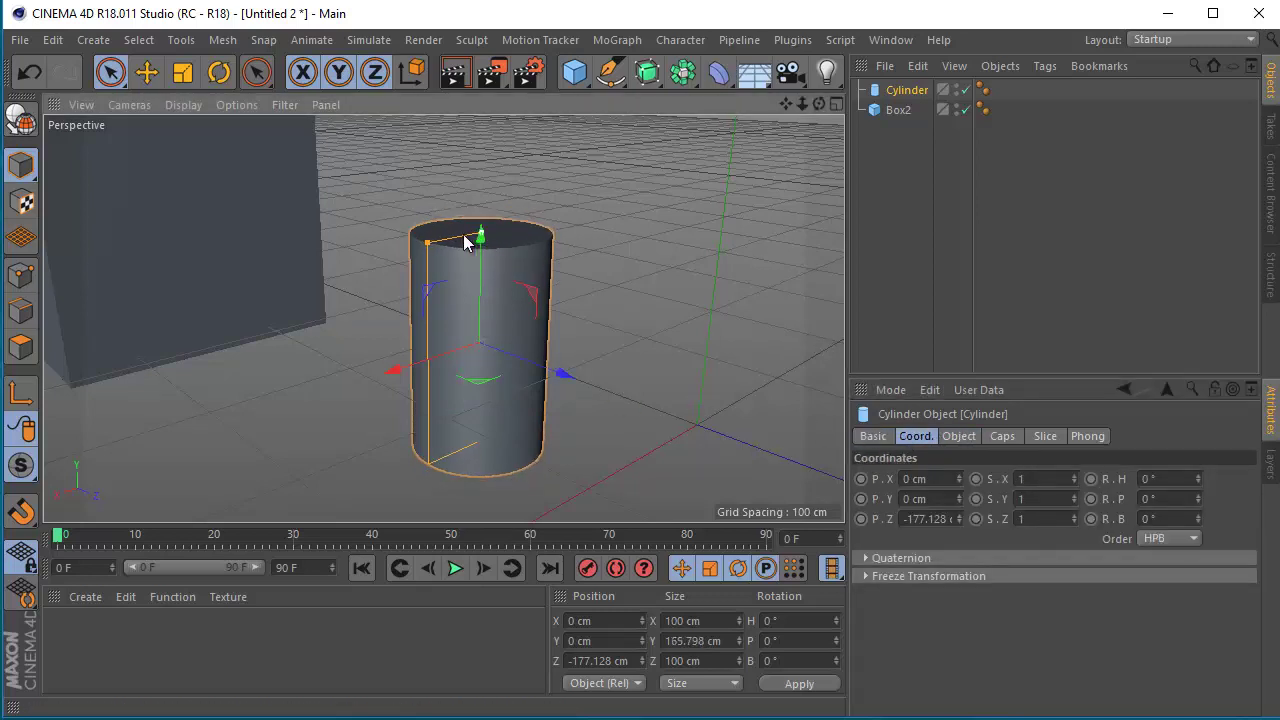
pyautogui.moveTo(480, 223); pyautogui.dragTo(443, 307)
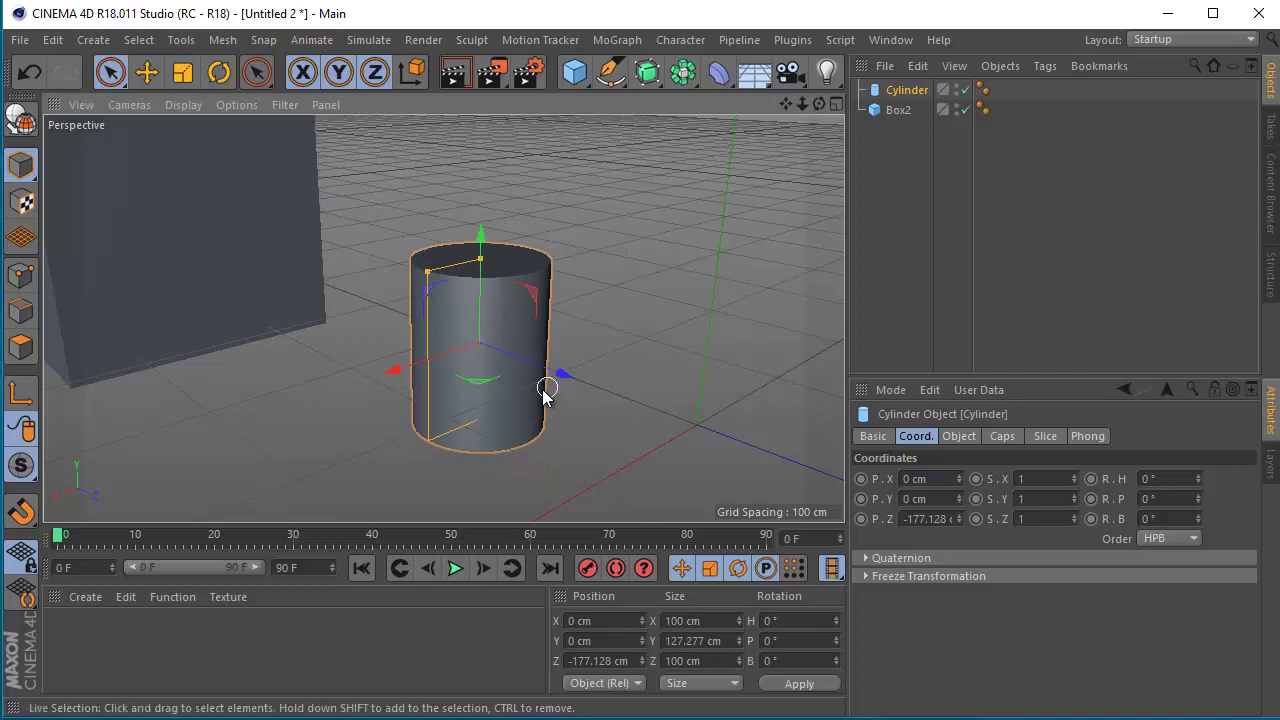
pyautogui.moveTo(401, 373)
pyautogui.mouseDown()
pyautogui.moveTo(575, 324)
pyautogui.moveTo(451, 374)
pyautogui.moveTo(466, 373)
pyautogui.mouseUp()
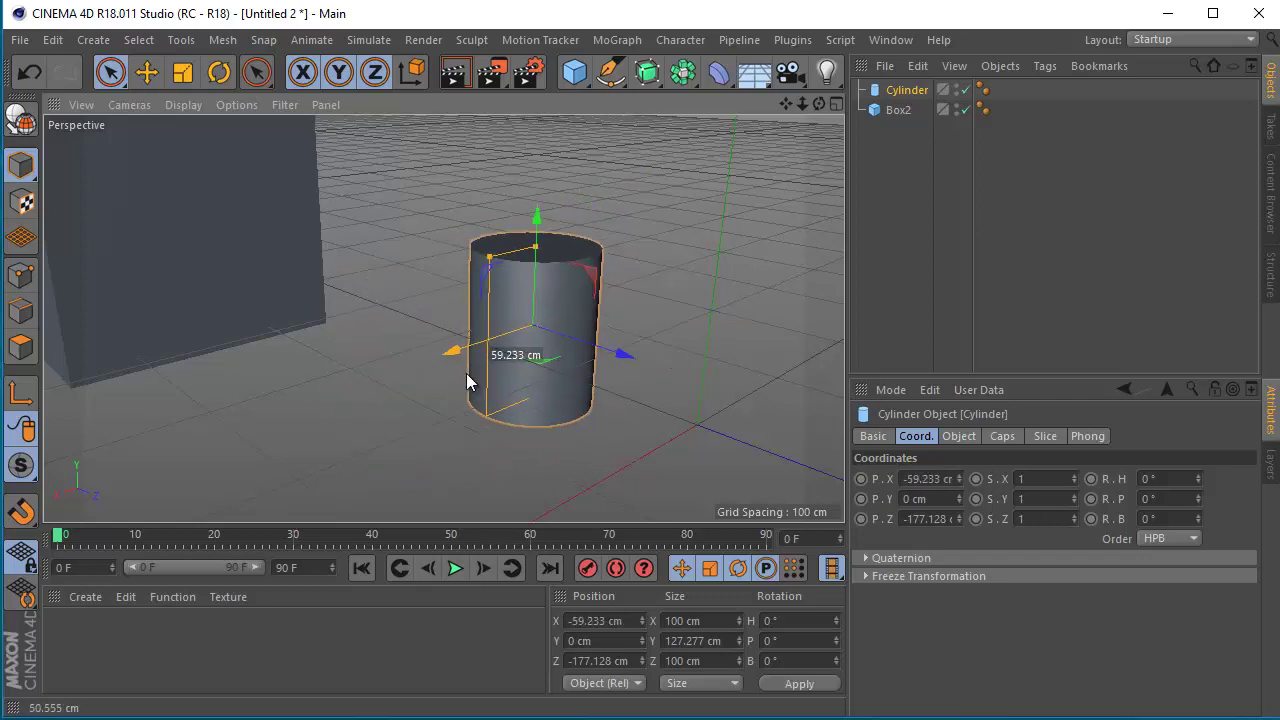
pyautogui.click(953, 442)
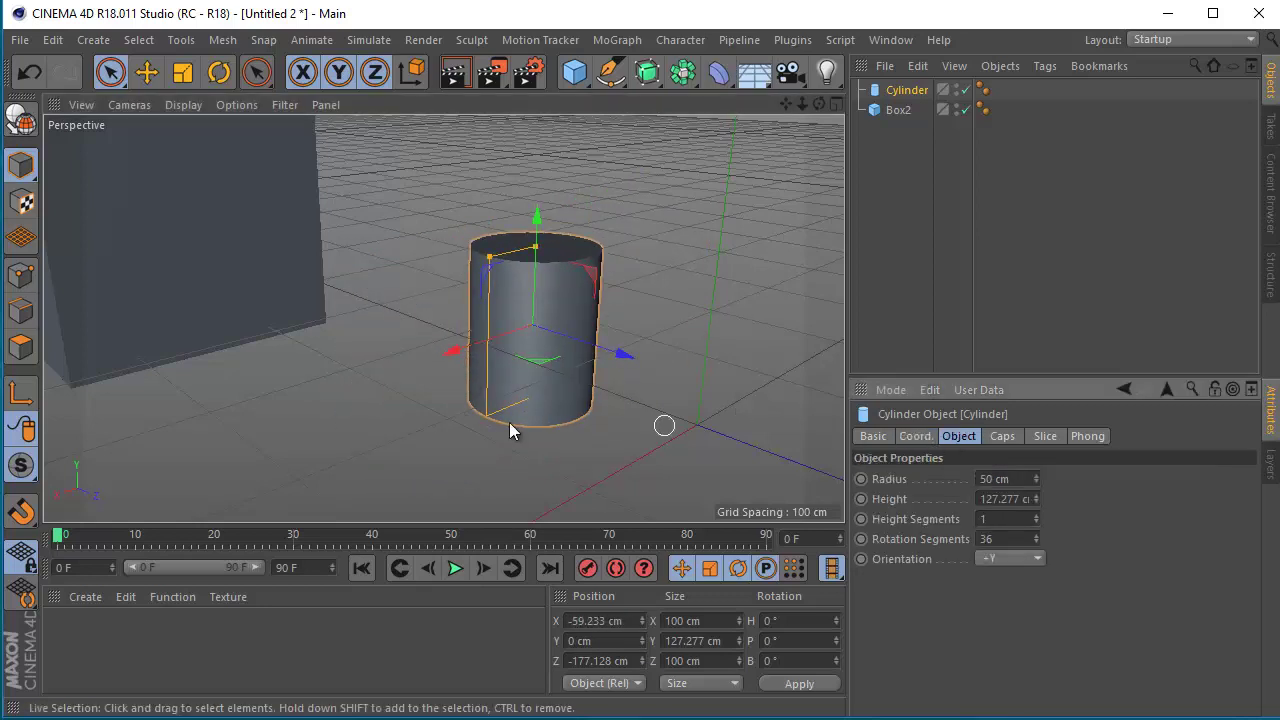
pyautogui.moveTo(455, 357); pyautogui.dragTo(408, 382)
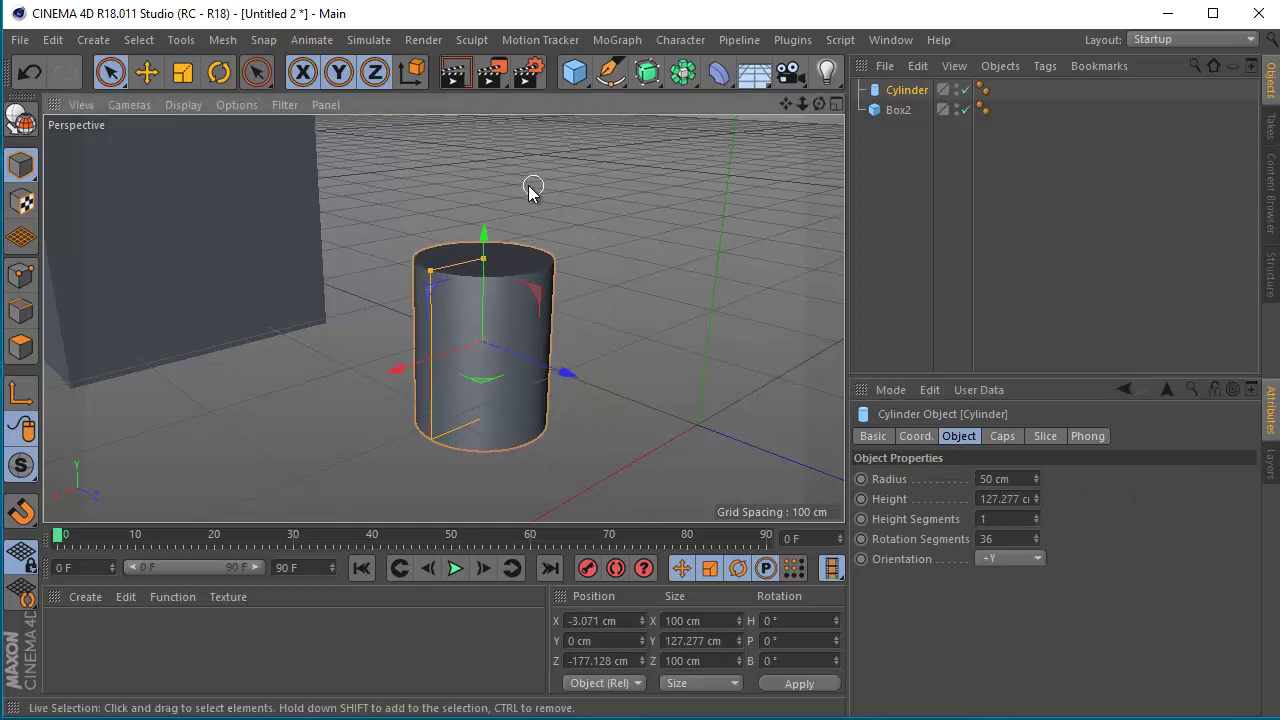
pyautogui.moveTo(484, 263)
pyautogui.mouseDown()
pyautogui.moveTo(487, 198)
pyautogui.moveTo(484, 236)
pyautogui.mouseUp()
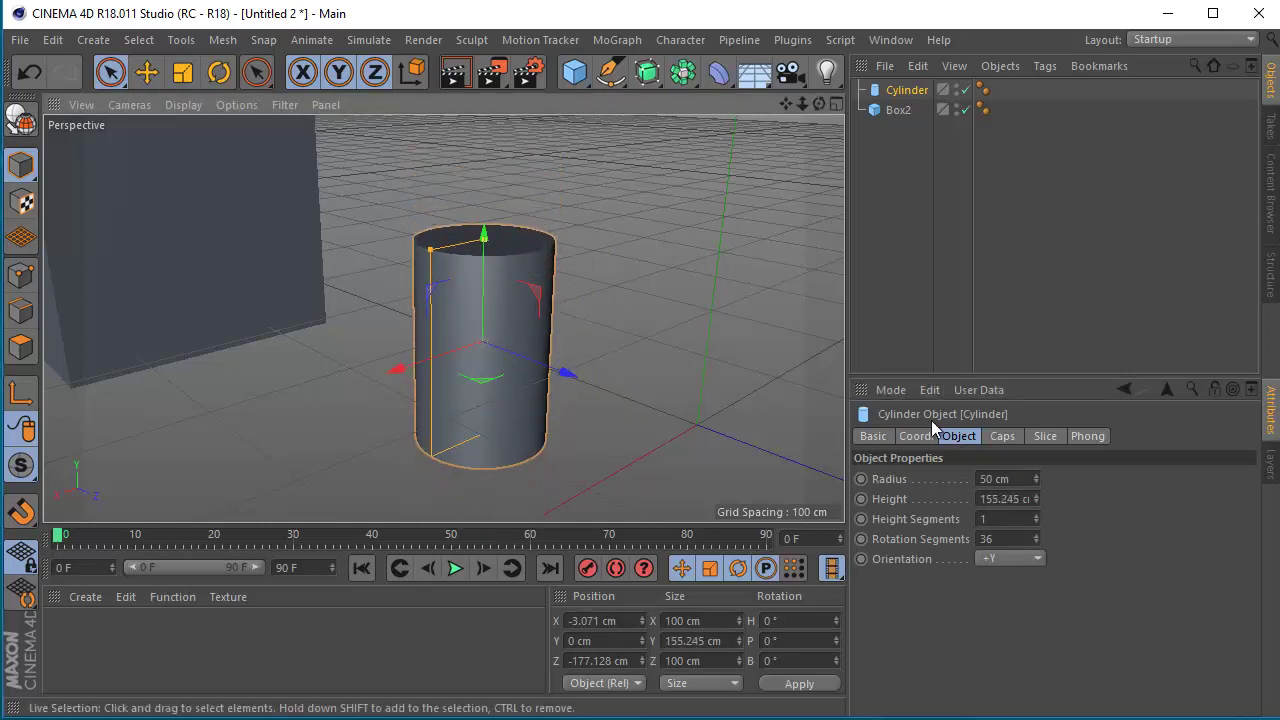
# - Enter 100 cm as the cylinder's Height, keeping its 50 cm radius
pyautogui.click(1034, 495)
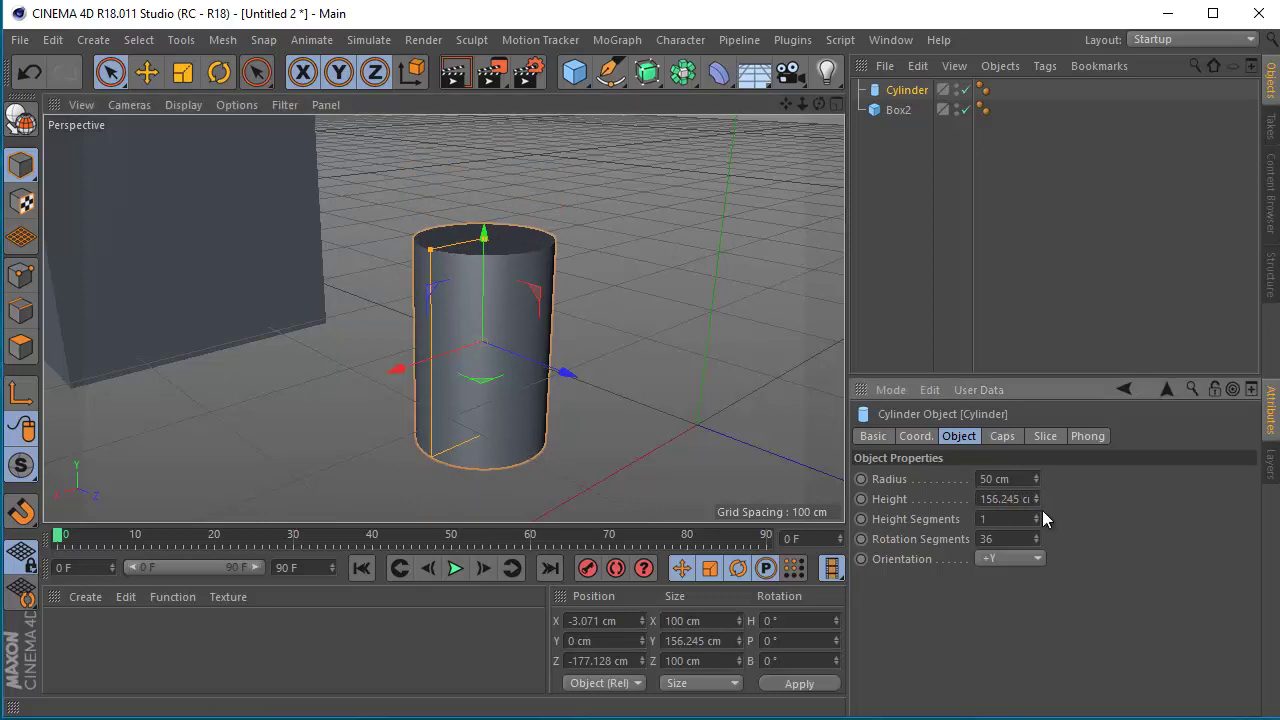
pyautogui.press('Tab')
pyautogui.write('1')
pyautogui.write('00')
pyautogui.press('Return')
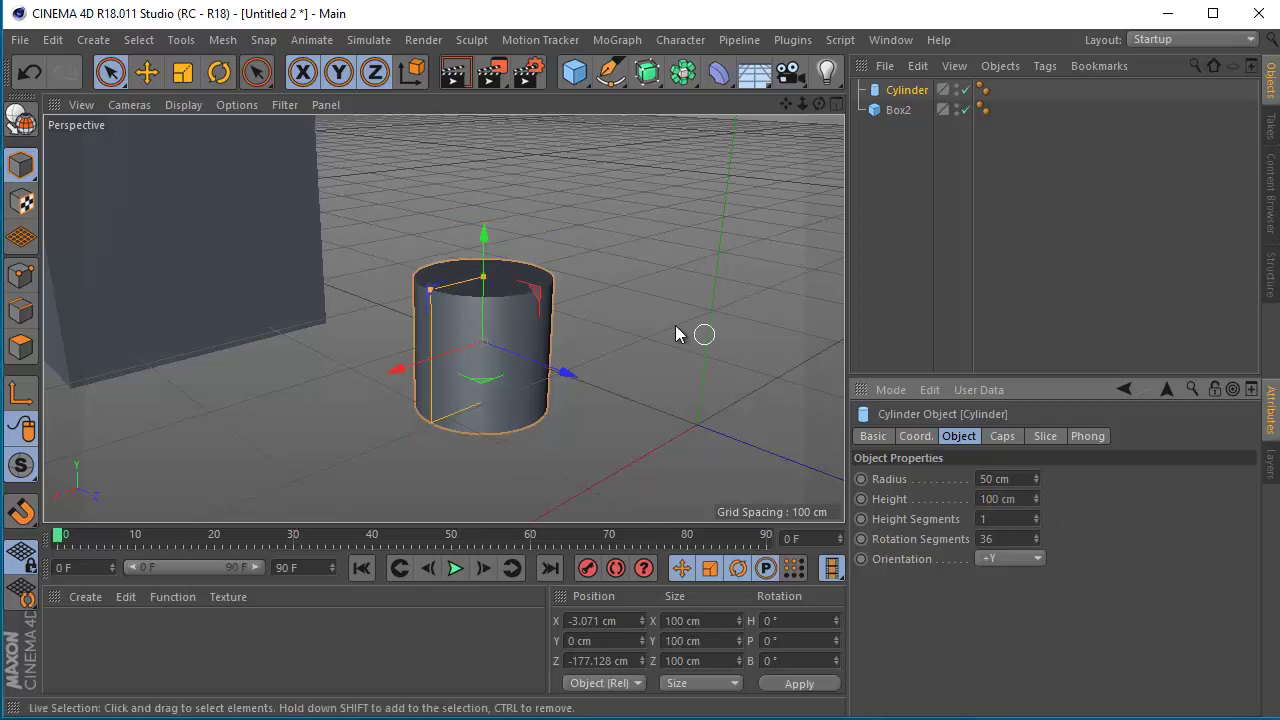
pyautogui.scroll(2, 480, 343)
pyautogui.scroll(2, 494, 322)
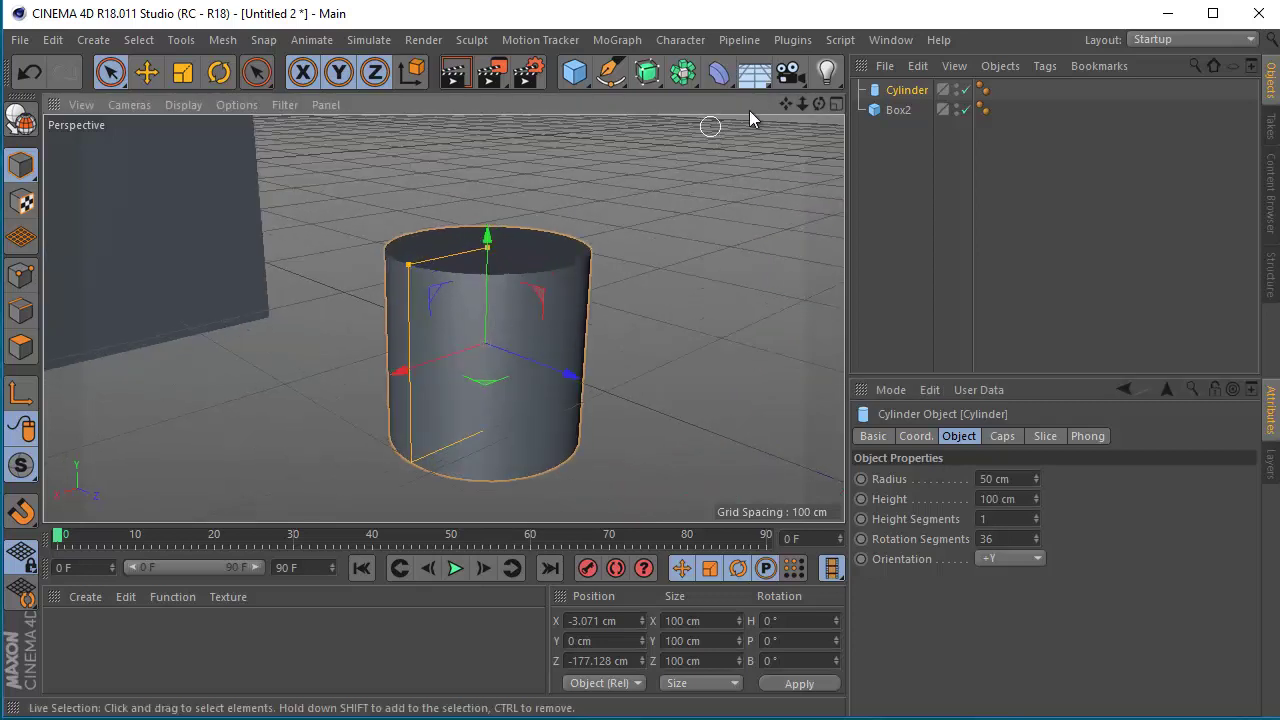
pyautogui.hotkey('ctrl', 'shift', 'z')
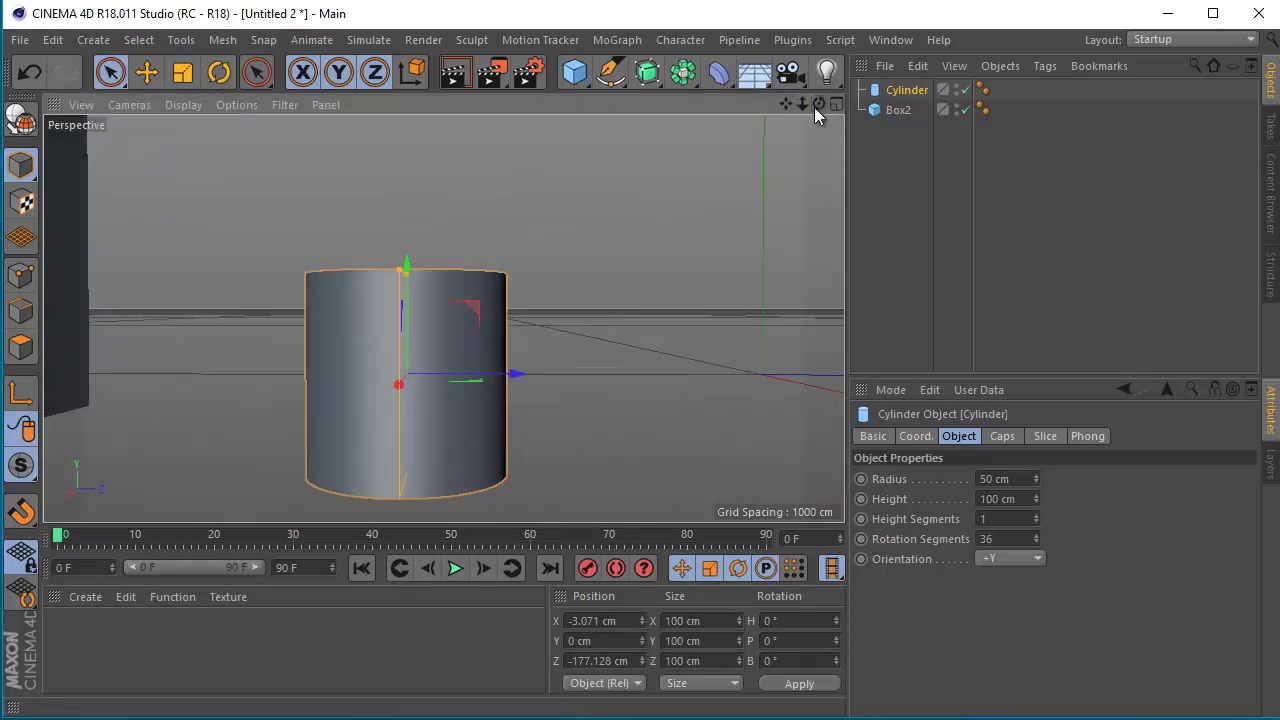
pyautogui.hotkey('ctrl', 'shift', 'z')
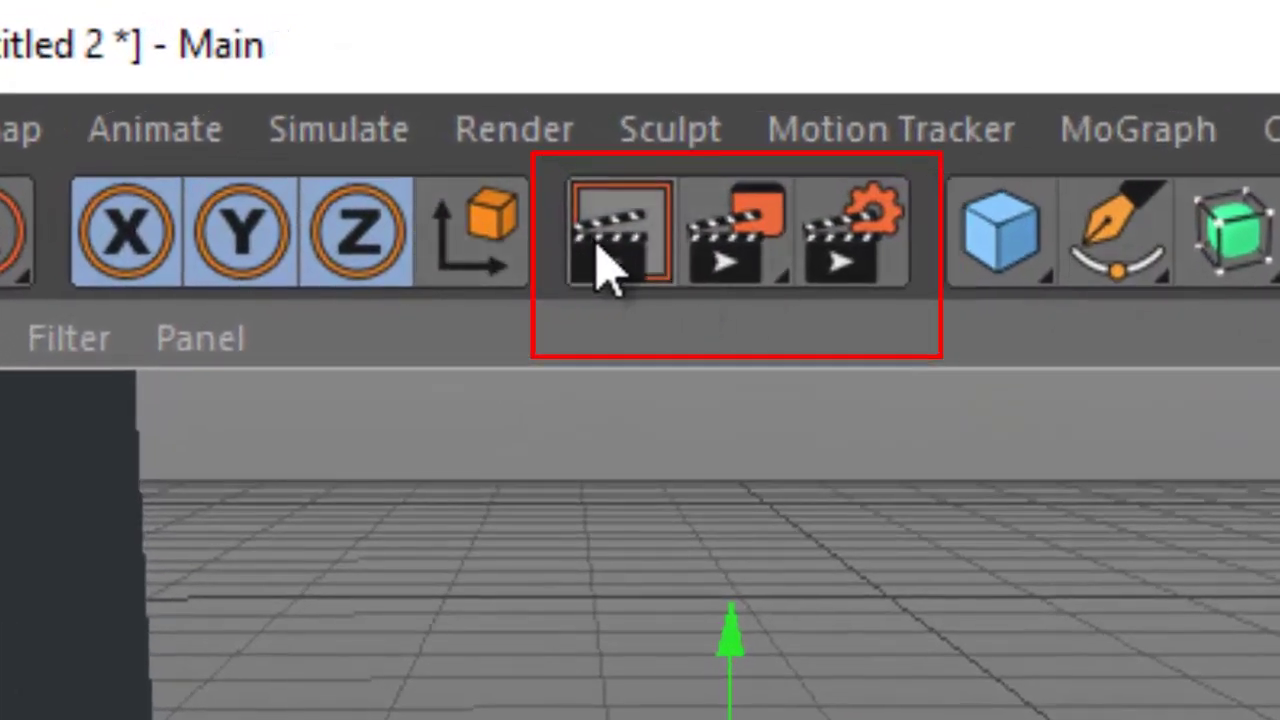
# - Render the box and cylinder to the Picture Viewer and view its Layer and Filter tabs
pyautogui.click(600, 262)
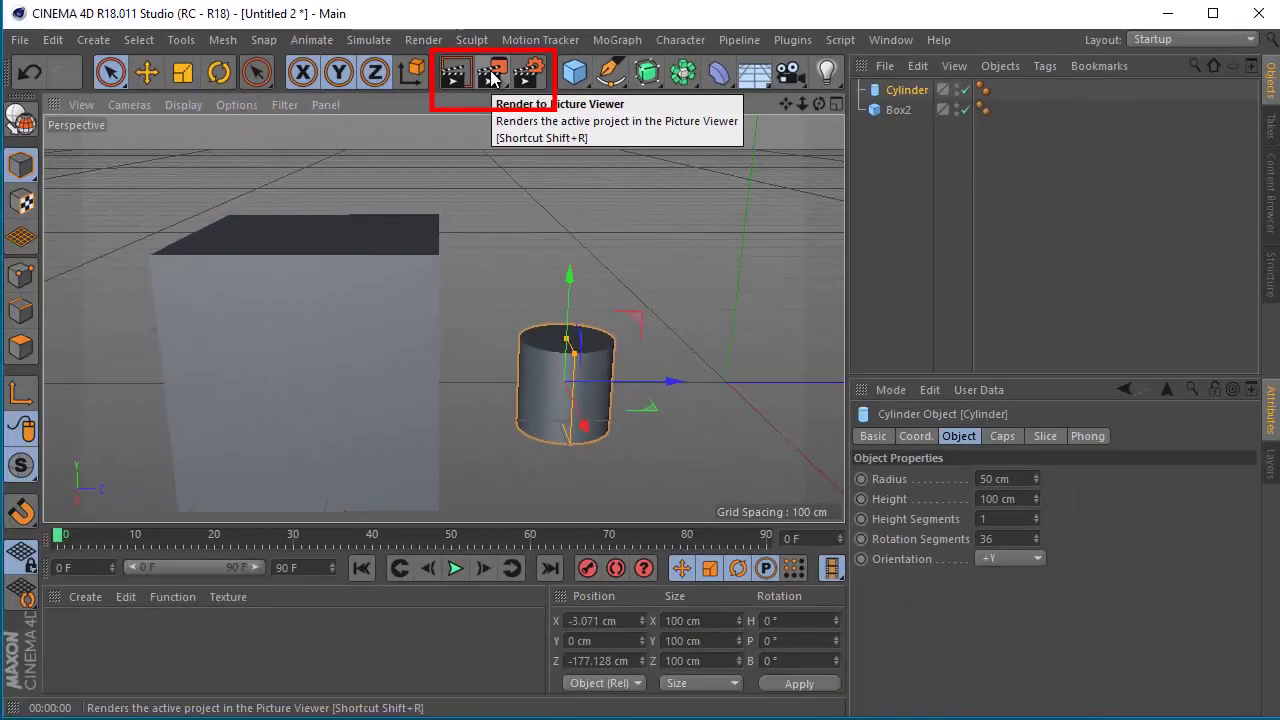
pyautogui.click(491, 75)
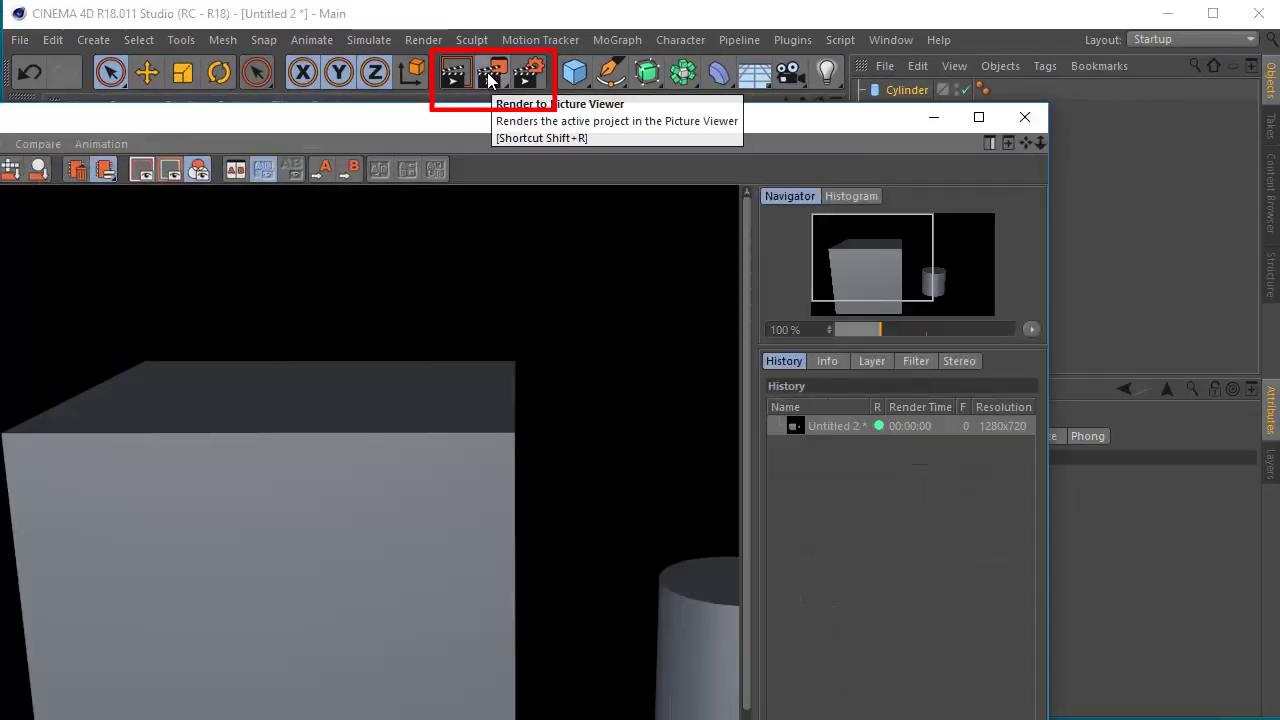
pyautogui.moveTo(467, 120); pyautogui.dragTo(596, 13)
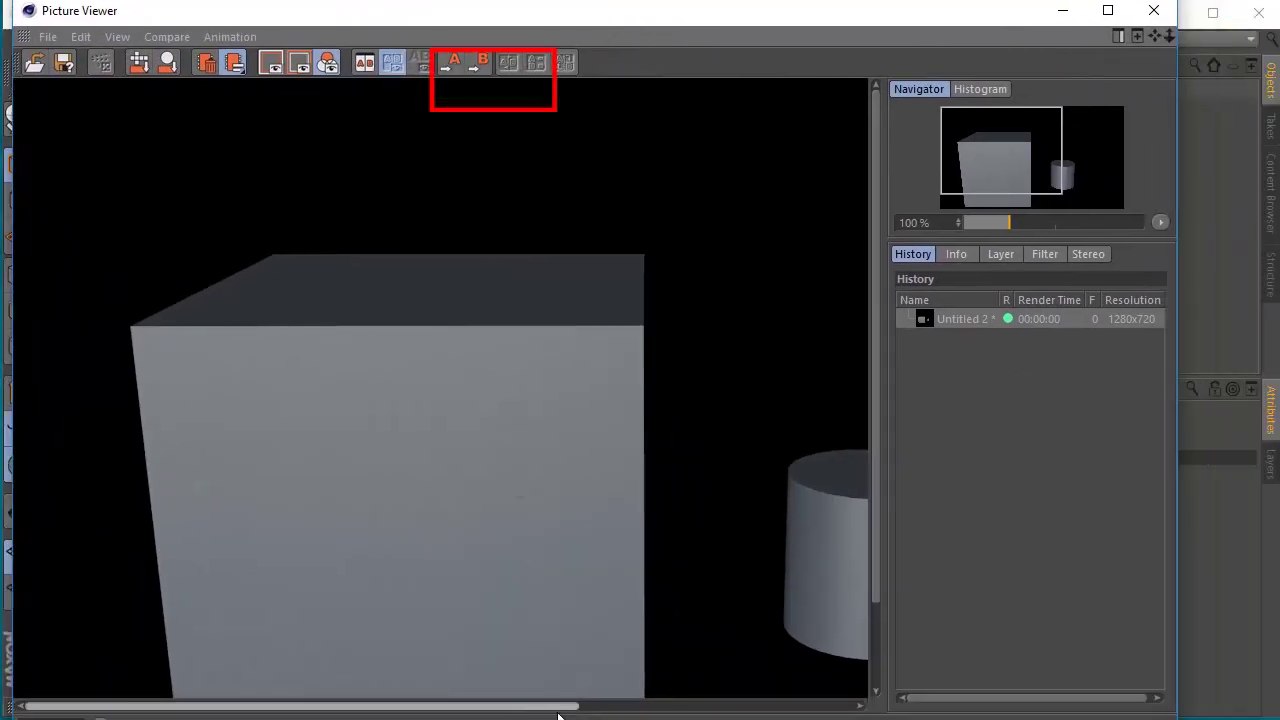
pyautogui.moveTo(510, 709); pyautogui.dragTo(587, 707)
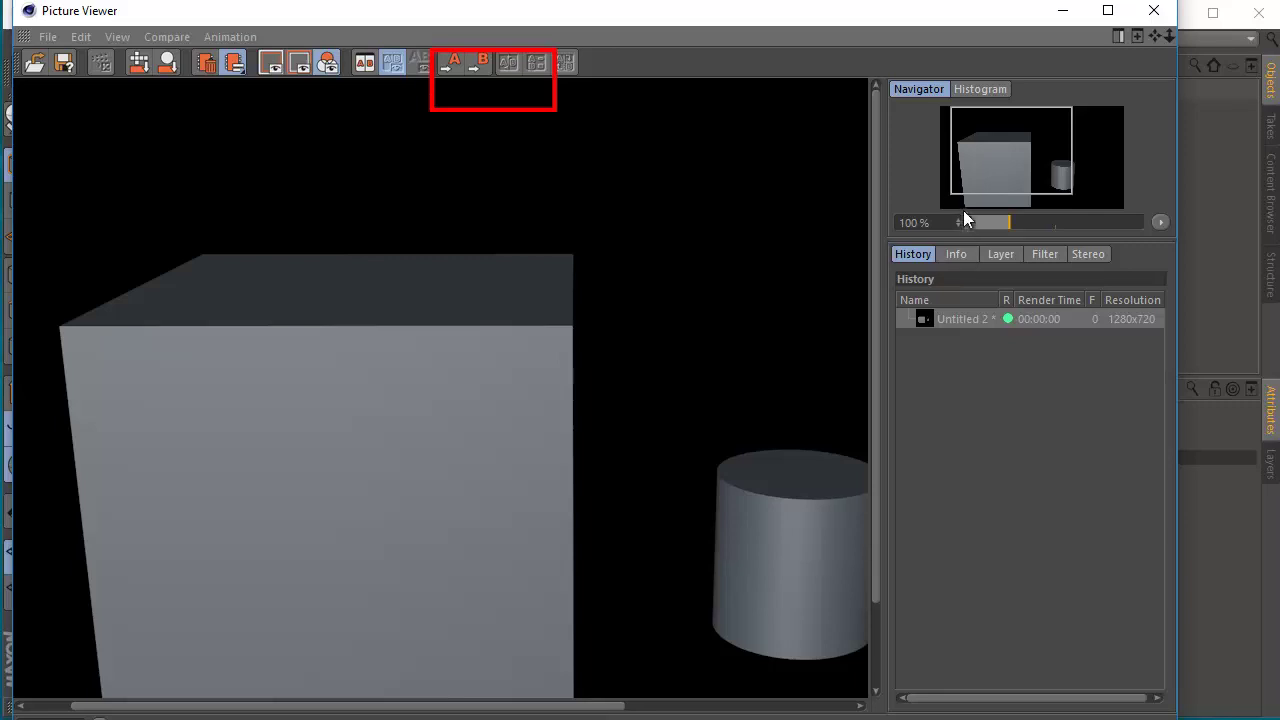
pyautogui.click(996, 253)
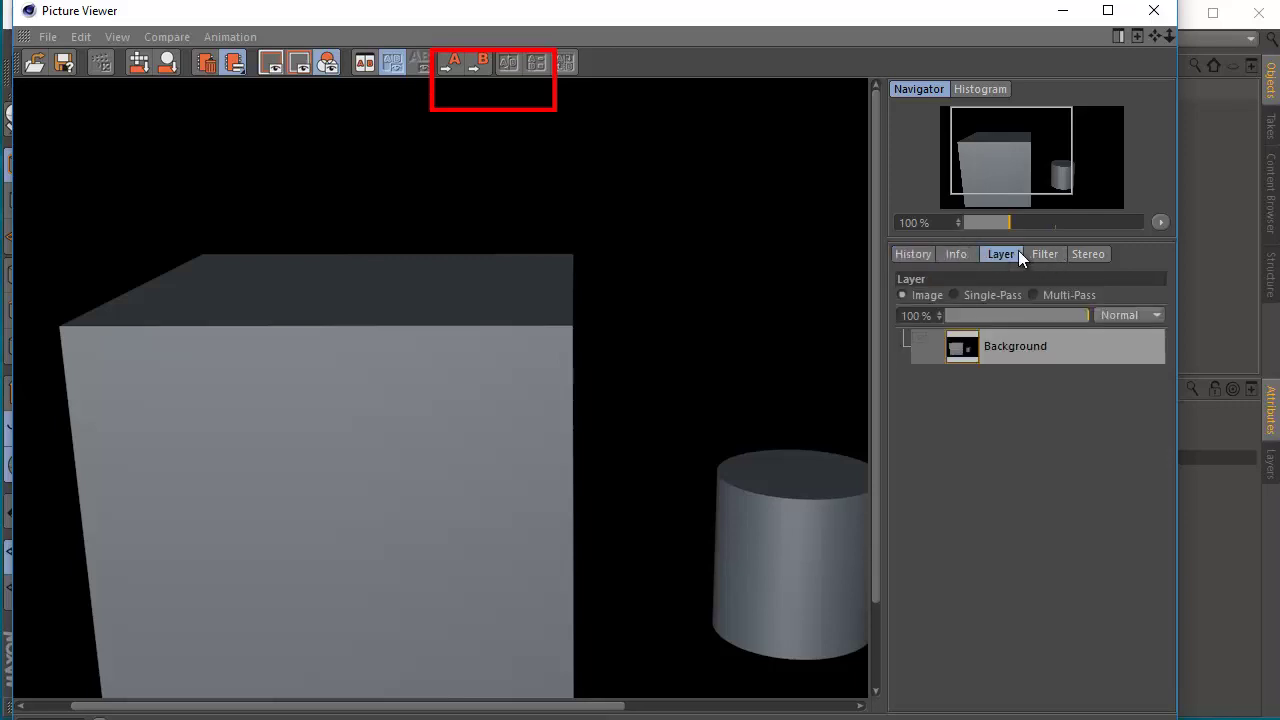
pyautogui.click(1052, 255)
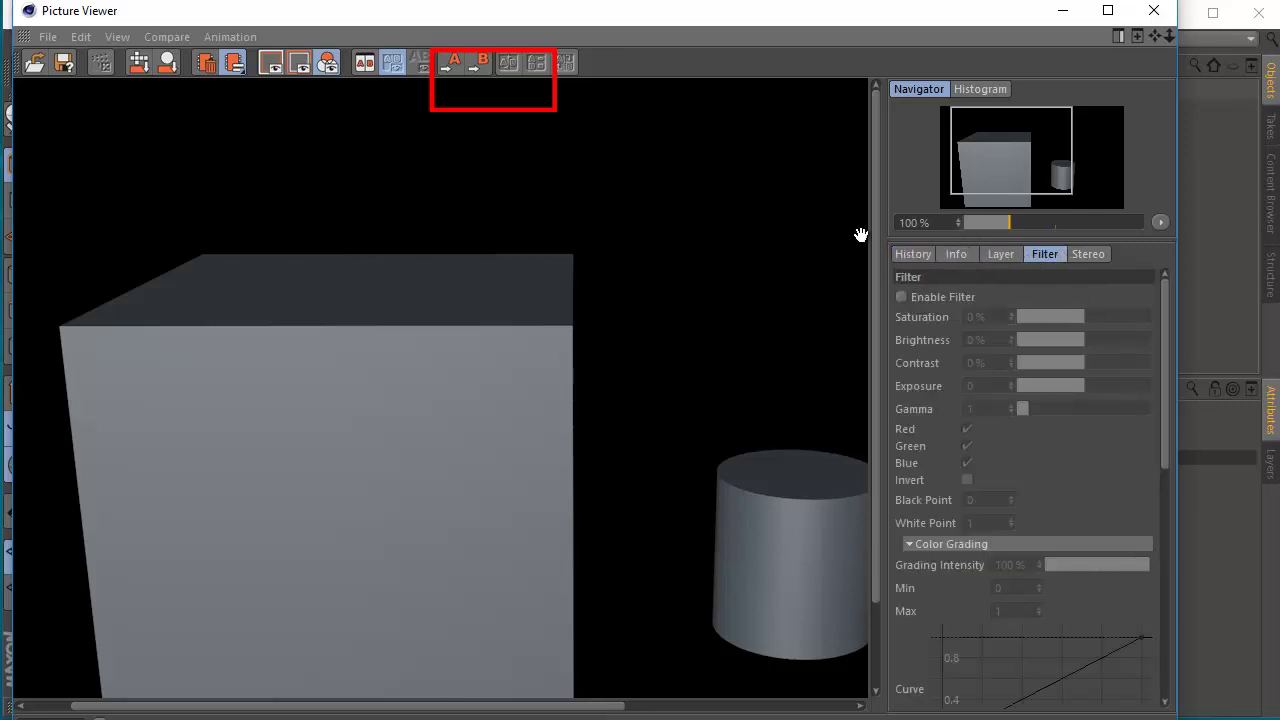
# - Close the Picture Viewer, review the 1280x720, 30 fps render settings, then close them
pyautogui.click(1153, 10)
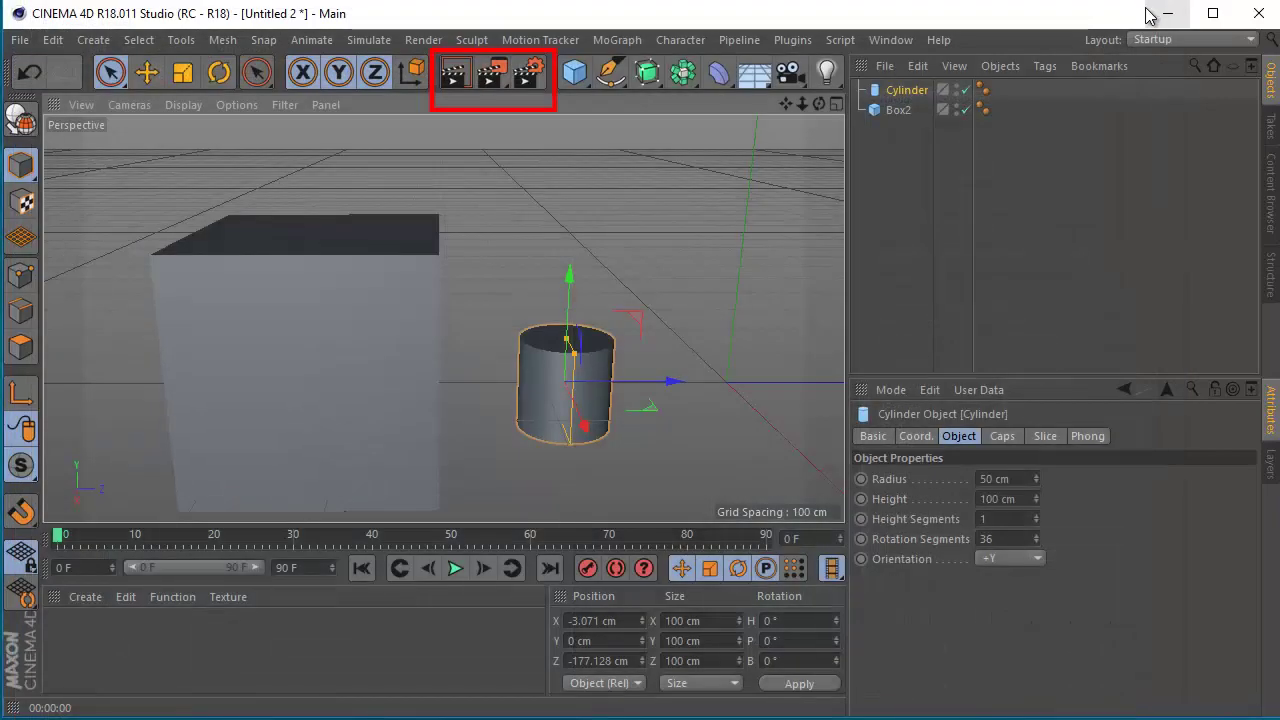
pyautogui.click(522, 76)
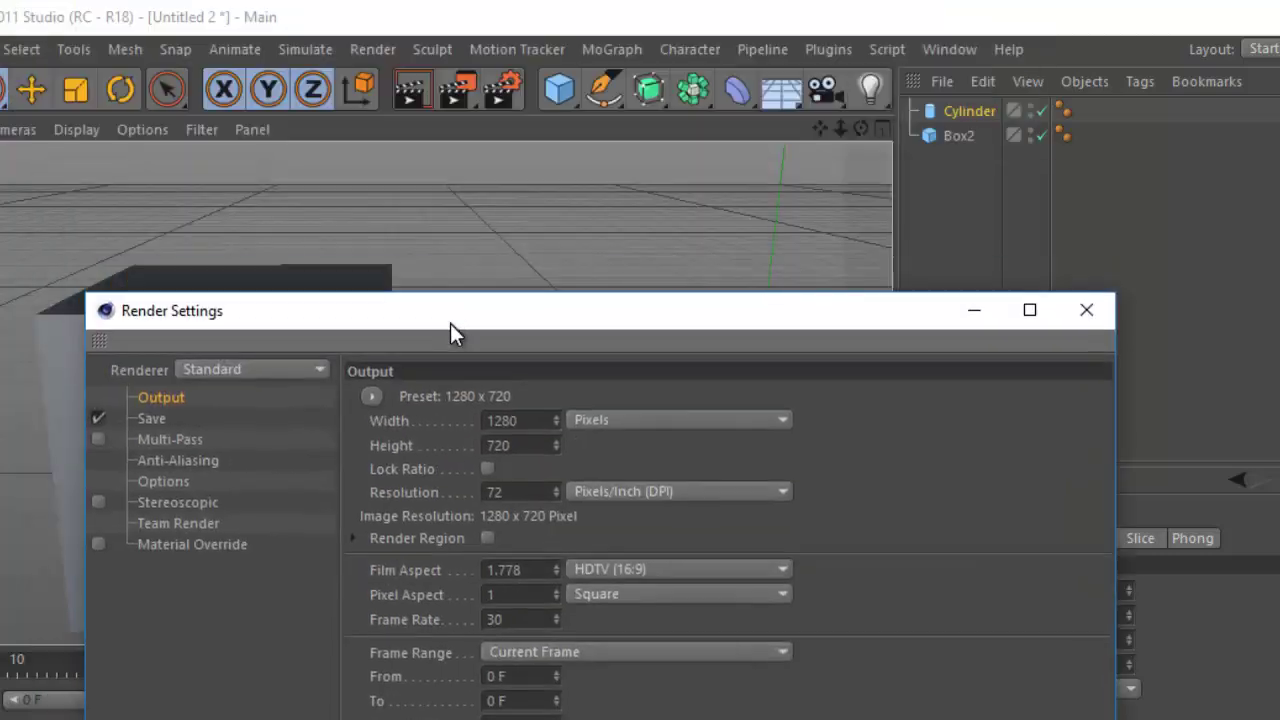
pyautogui.moveTo(450, 323); pyautogui.dragTo(439, 132)
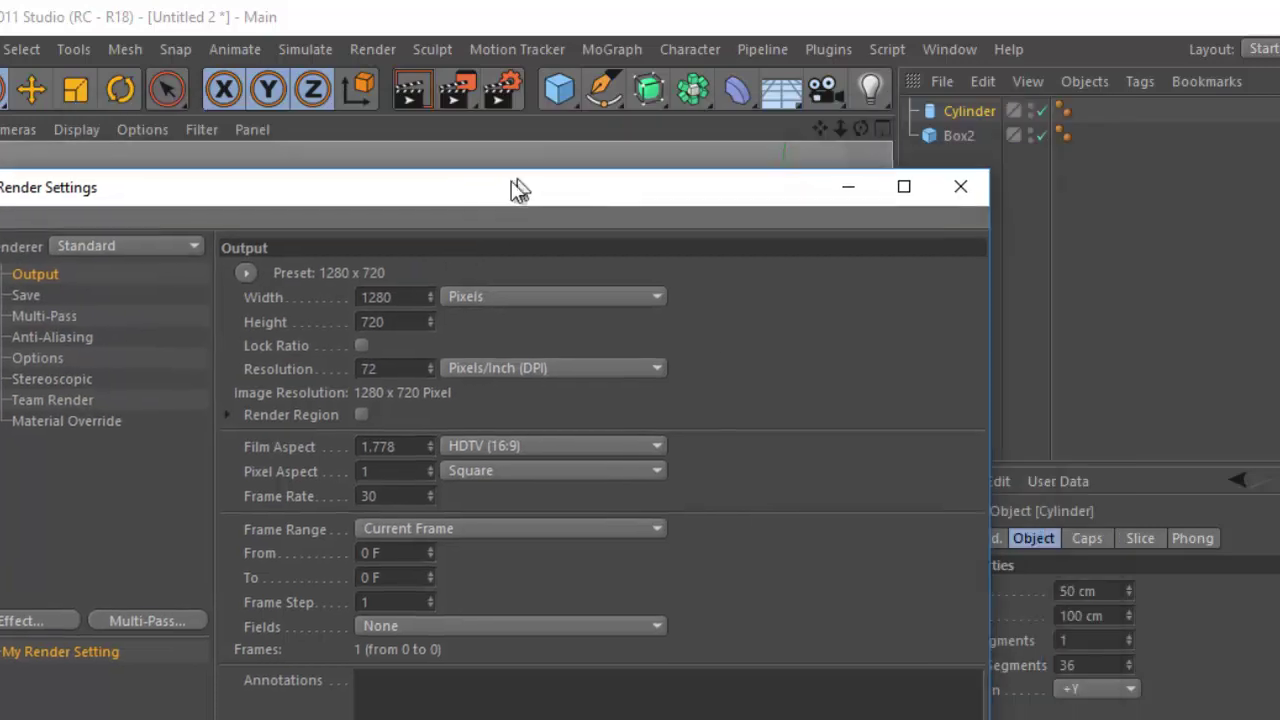
pyautogui.moveTo(548, 140); pyautogui.dragTo(683, 229)
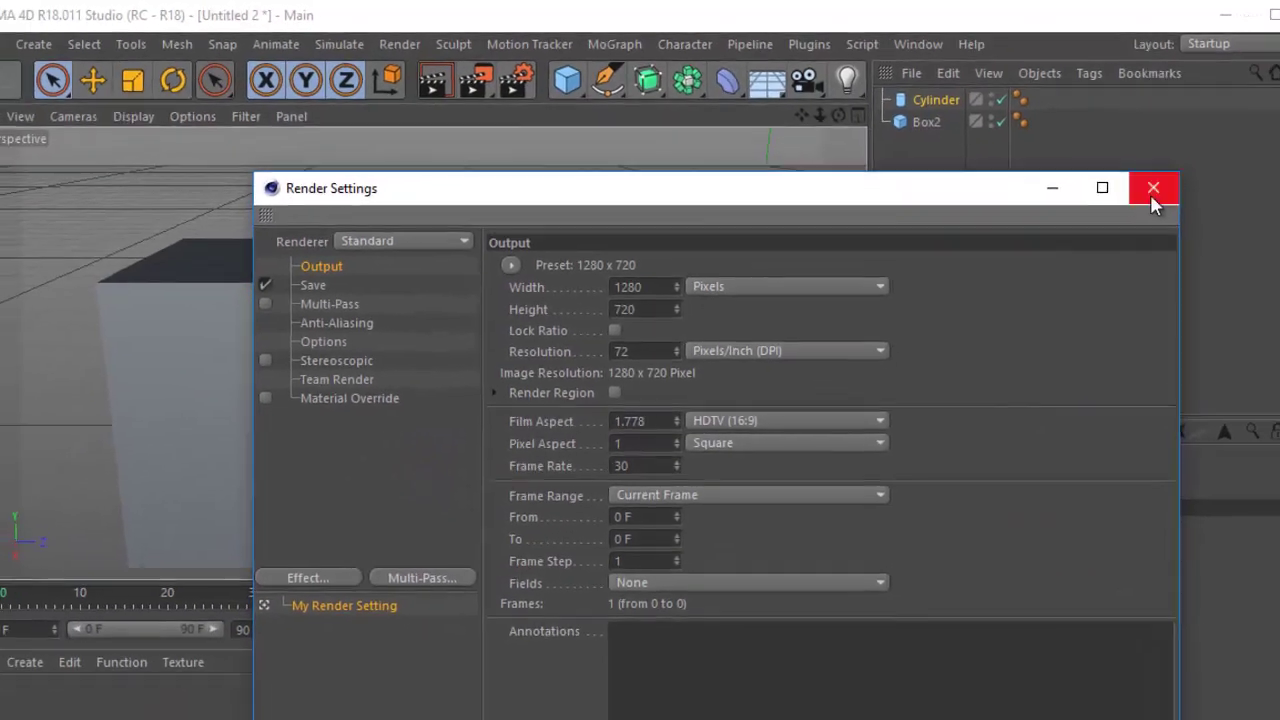
pyautogui.click(1211, 208)
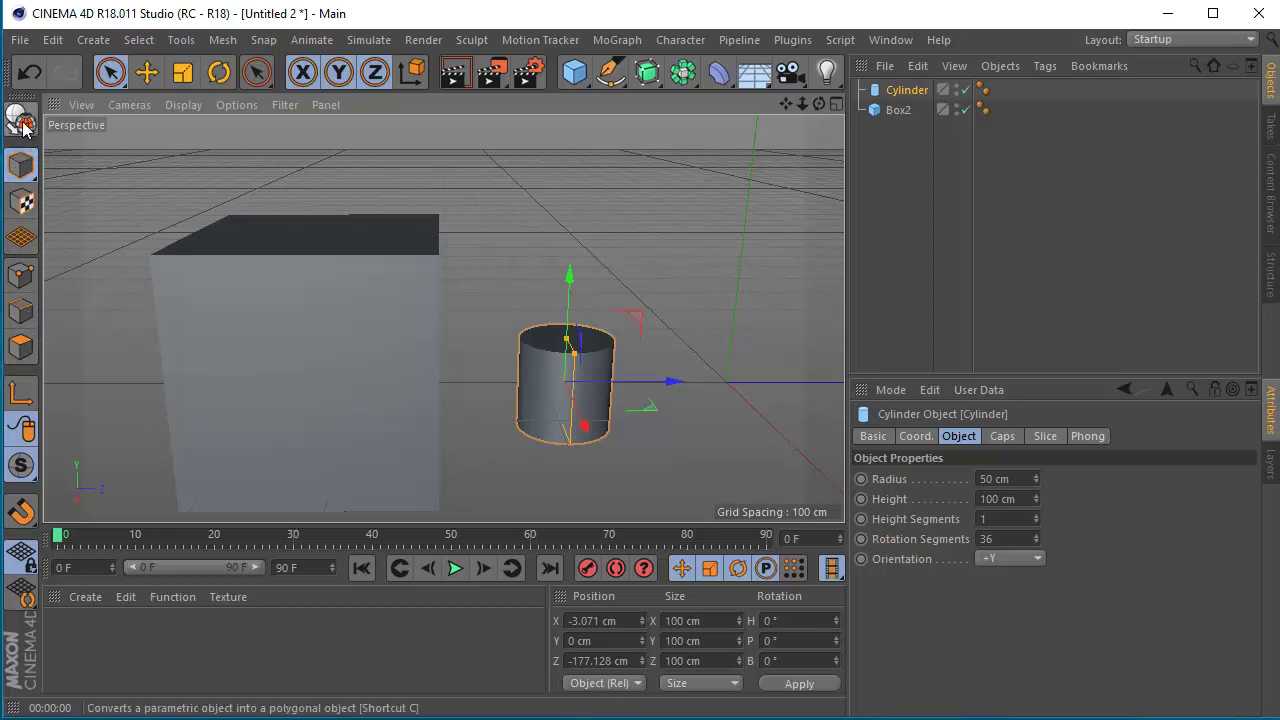
# - Select Cylinder in the Object Manager and orbit to a higher, angled view of both objects
pyautogui.click(898, 110)
pyautogui.click(905, 90)
pyautogui.click(899, 109)
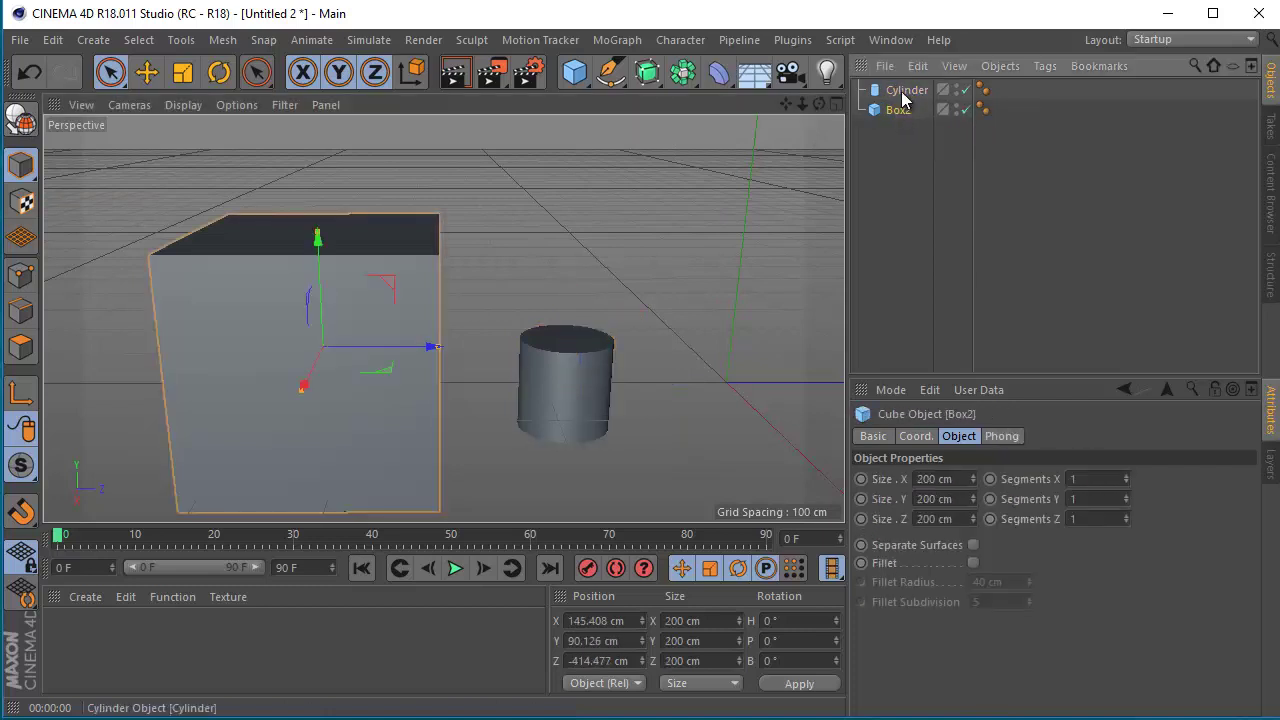
pyautogui.click(905, 90)
pyautogui.click(899, 108)
pyautogui.click(905, 90)
pyautogui.click(899, 109)
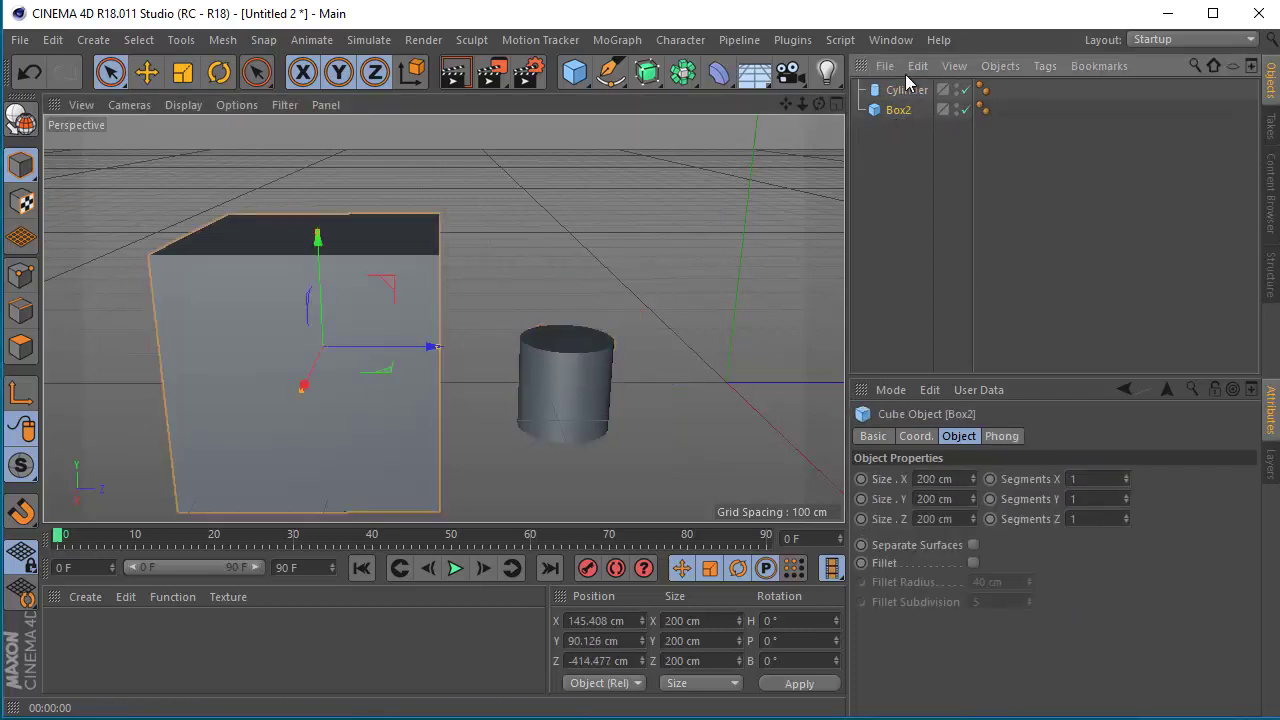
pyautogui.click(917, 65)
pyautogui.click(883, 147)
pyautogui.click(905, 90)
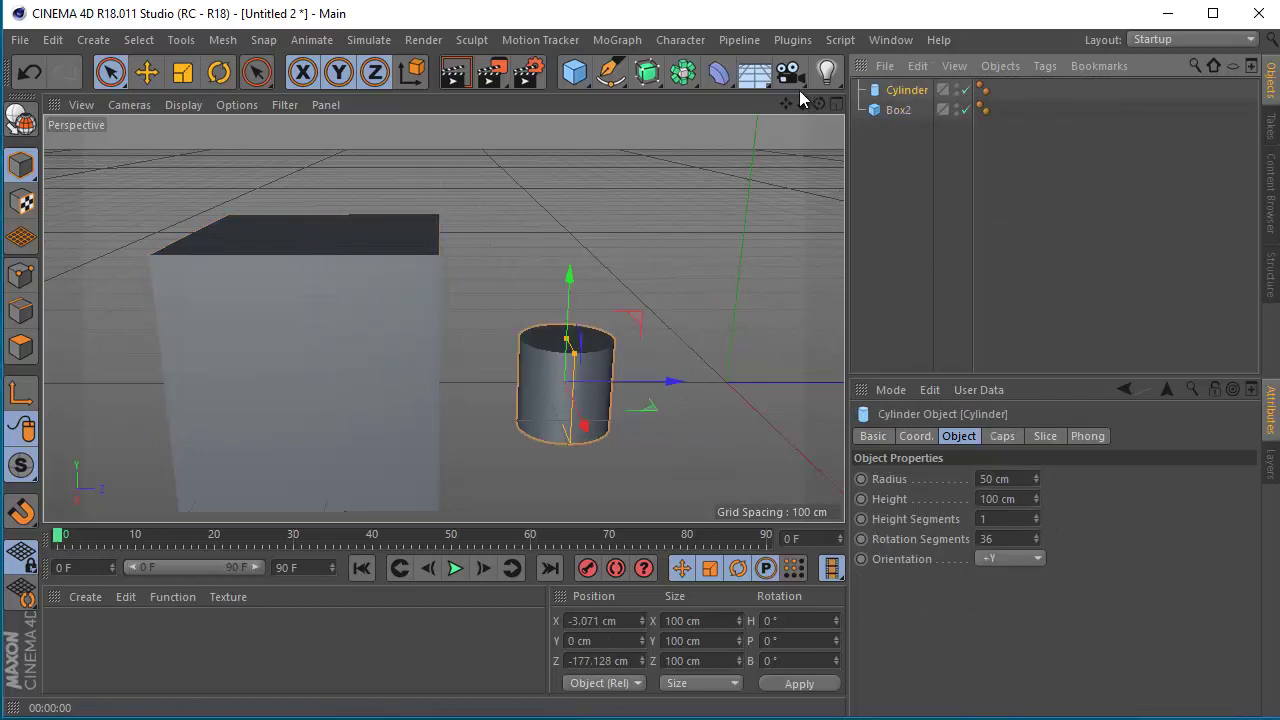
pyautogui.moveTo(819, 104); pyautogui.dragTo(650, 422)
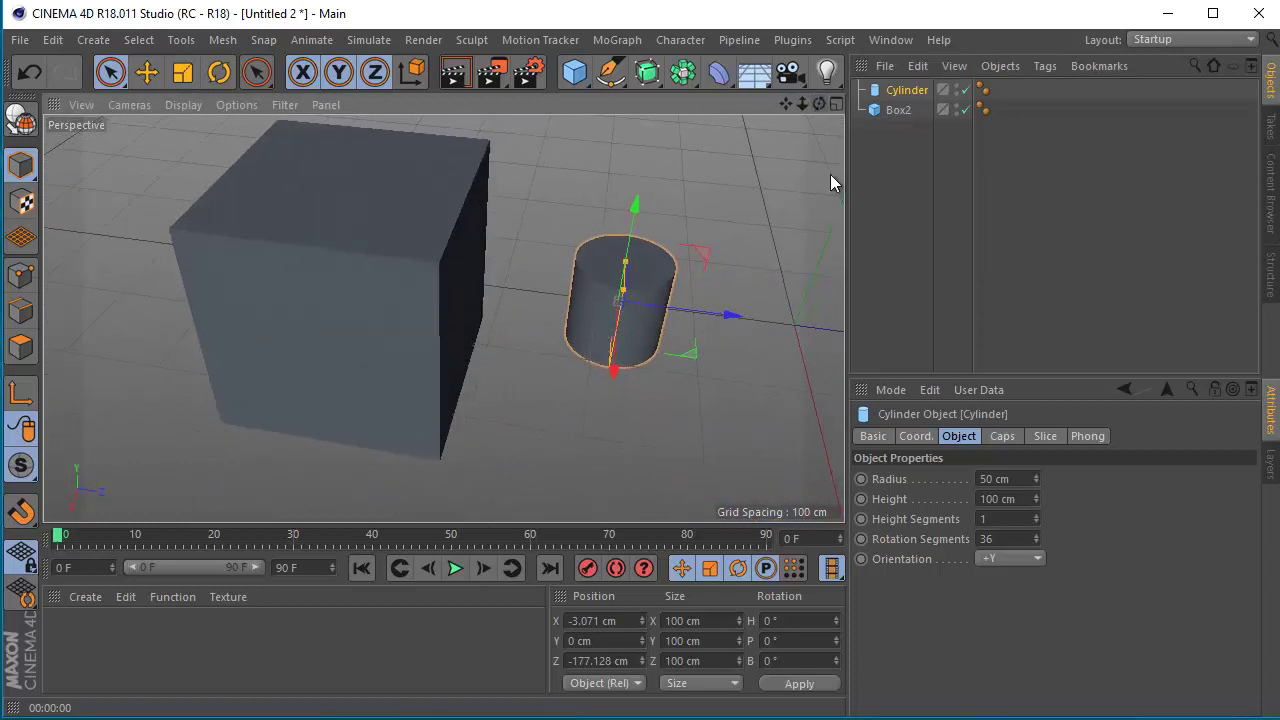
# - Set the cylinder's Radius to 100 cm, then orbit to a lower viewing angle
pyautogui.doubleClick(992, 480)
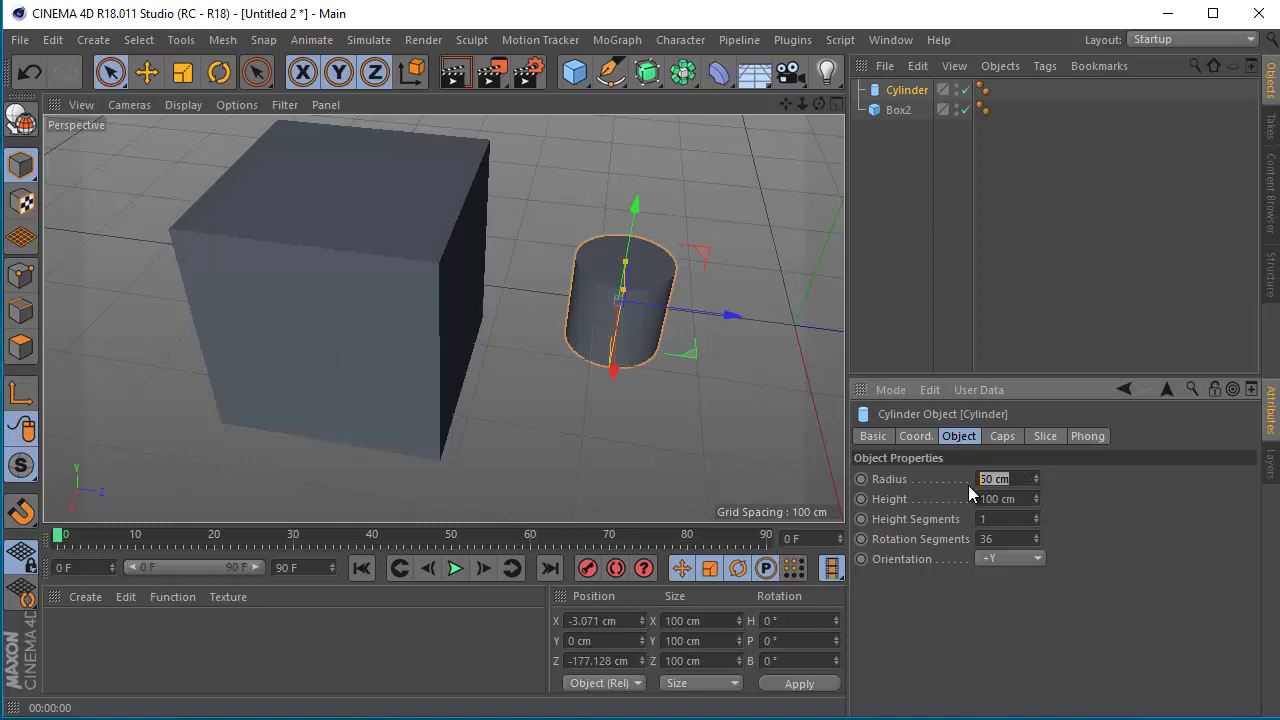
pyautogui.write('100')
pyautogui.press('Return')
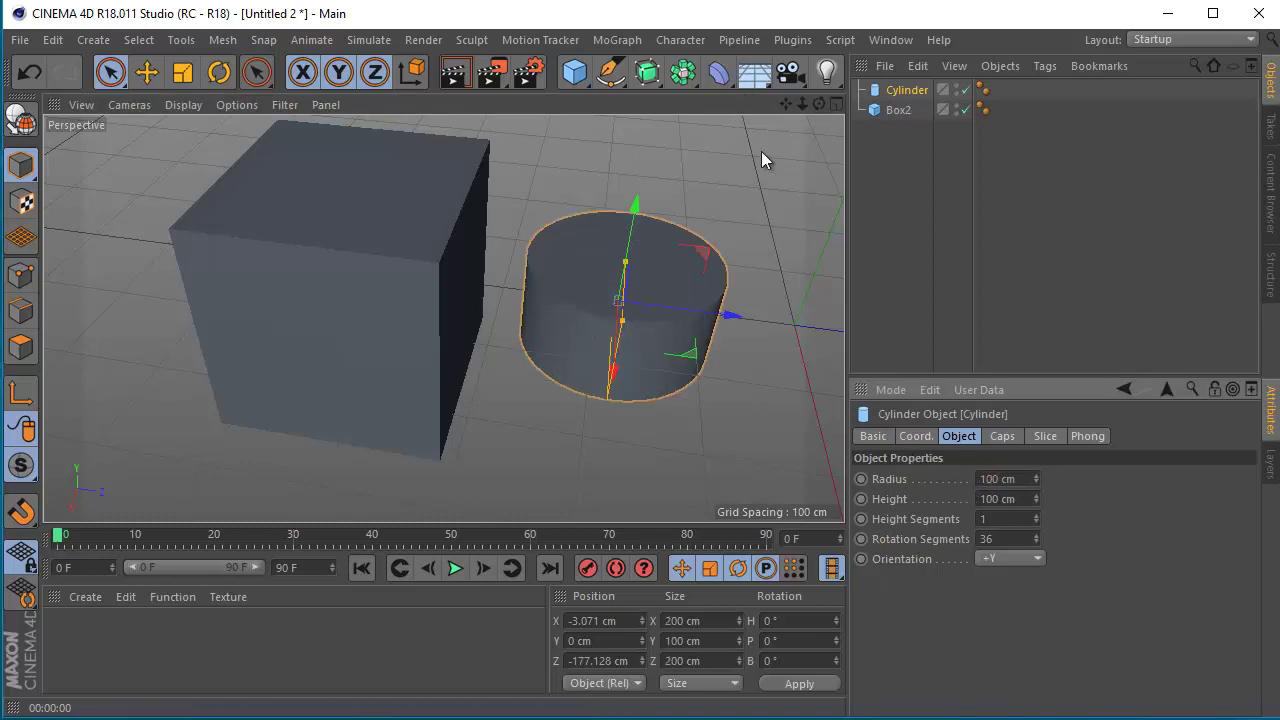
pyautogui.moveTo(818, 104); pyautogui.dragTo(449, 123)
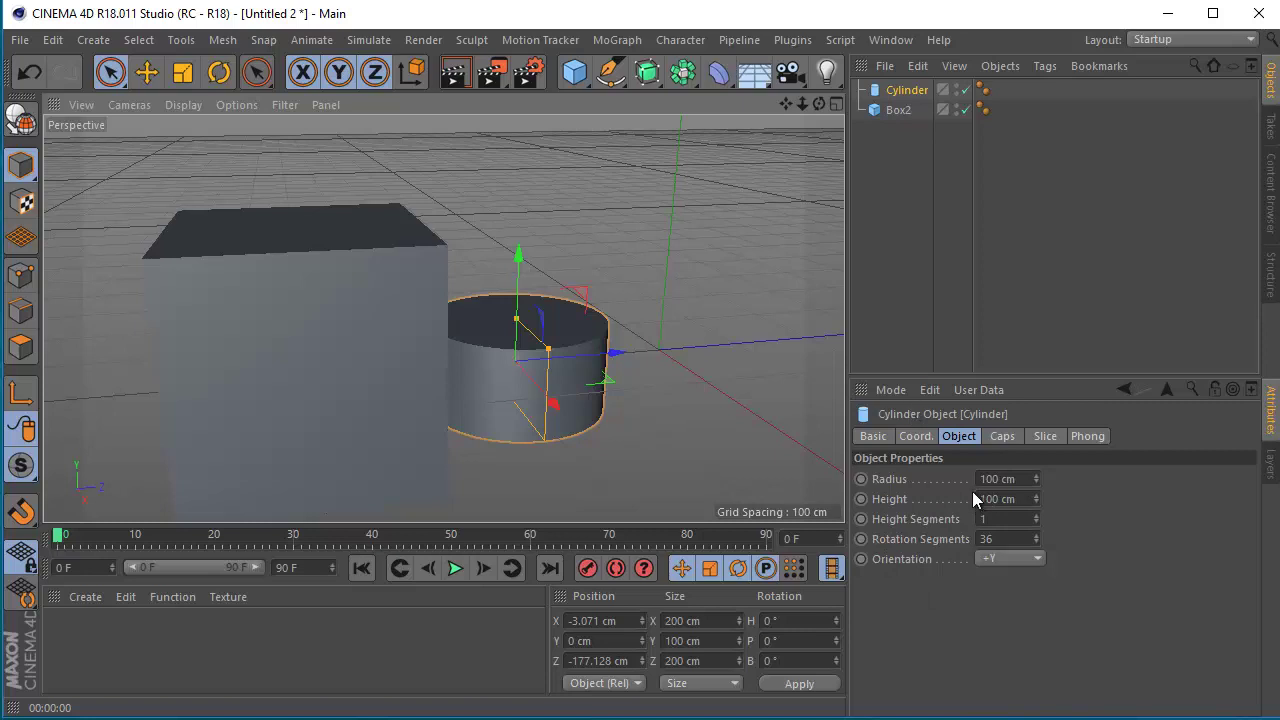
# - Make the cylinder editable, then review its Coord. and Basic properties
pyautogui.click(21, 119)
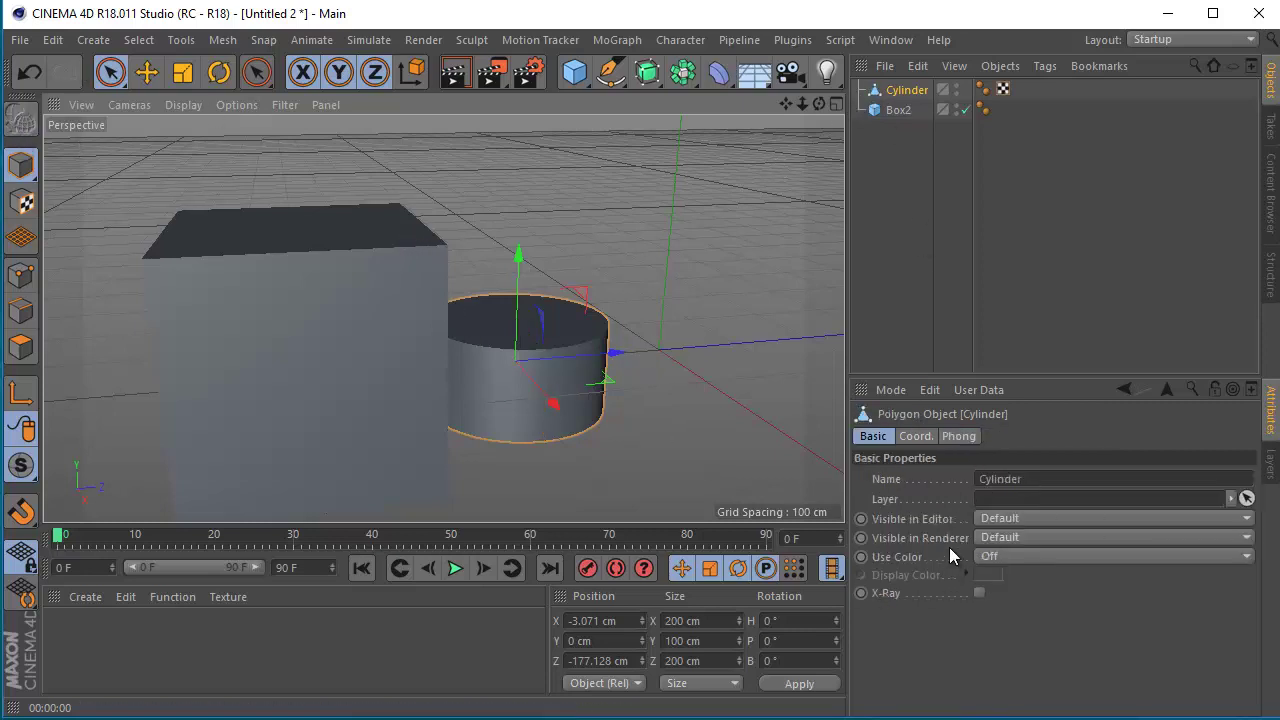
pyautogui.click(915, 437)
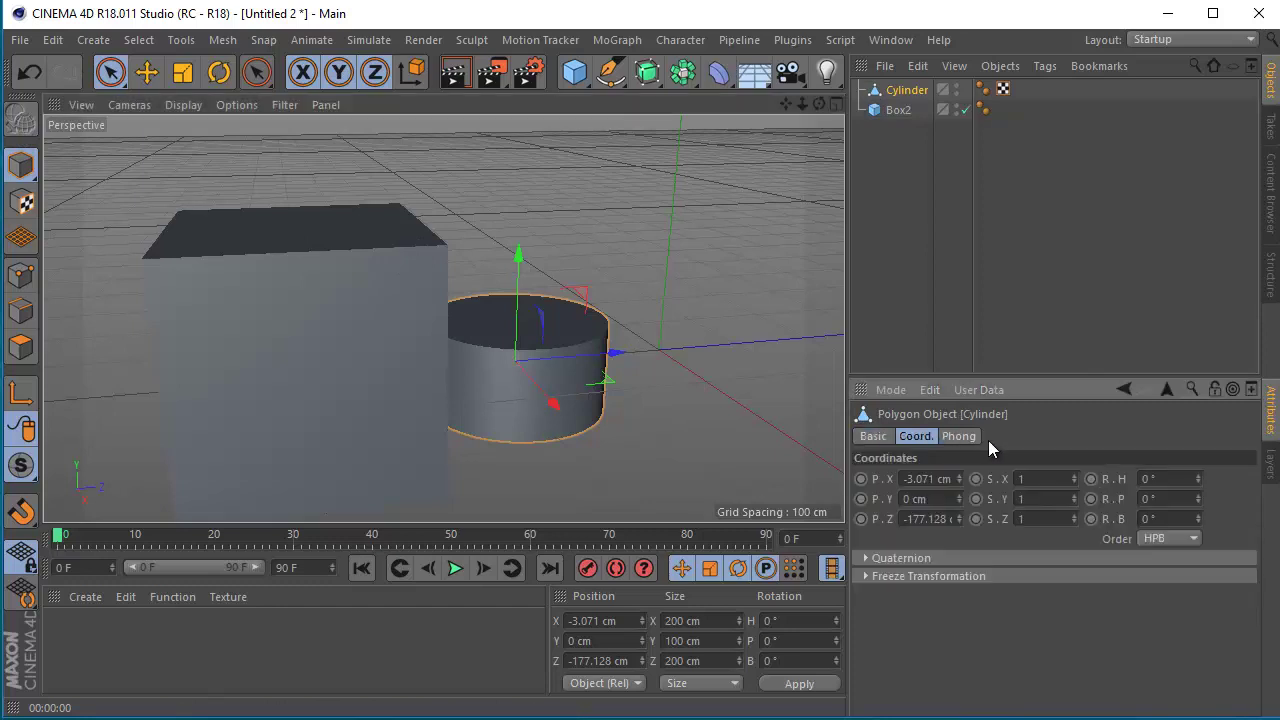
pyautogui.click(873, 436)
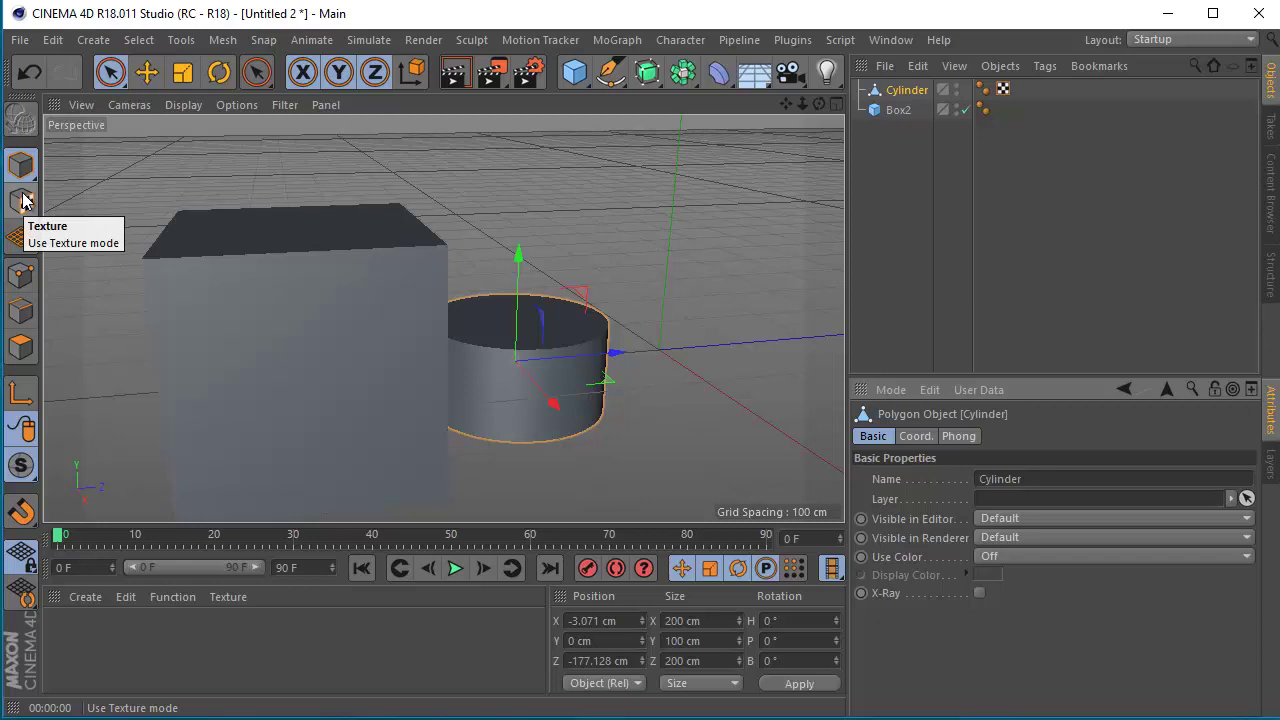
pyautogui.click(22, 200)
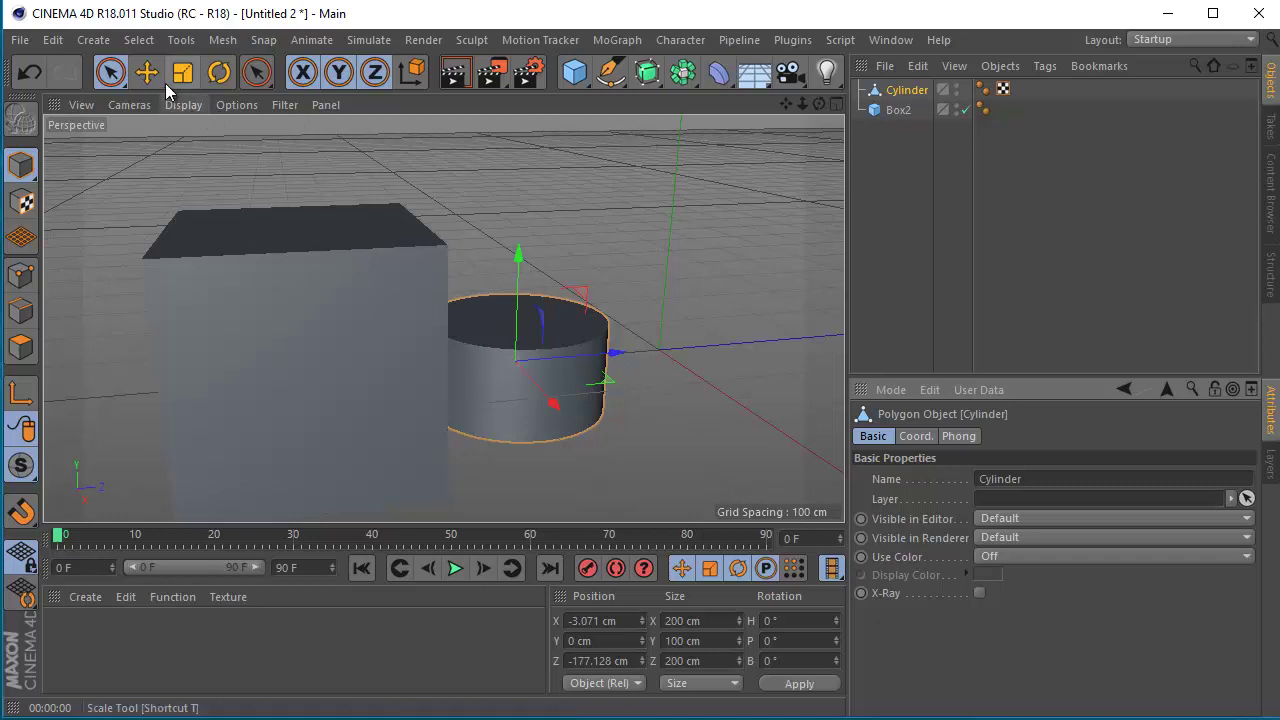
pyautogui.click(400, 289)
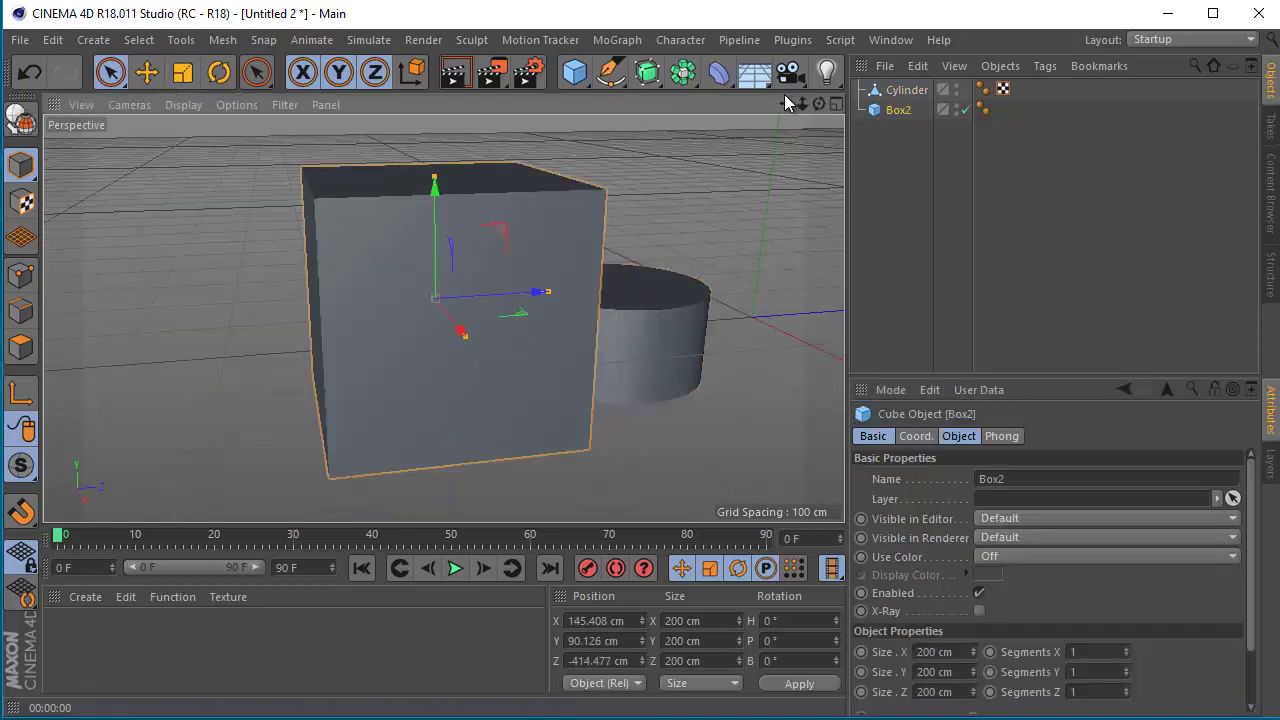
# - Check Box2's Coord. properties and convert it to an editable polygon object
pyautogui.moveTo(822, 105); pyautogui.dragTo(648, 428)
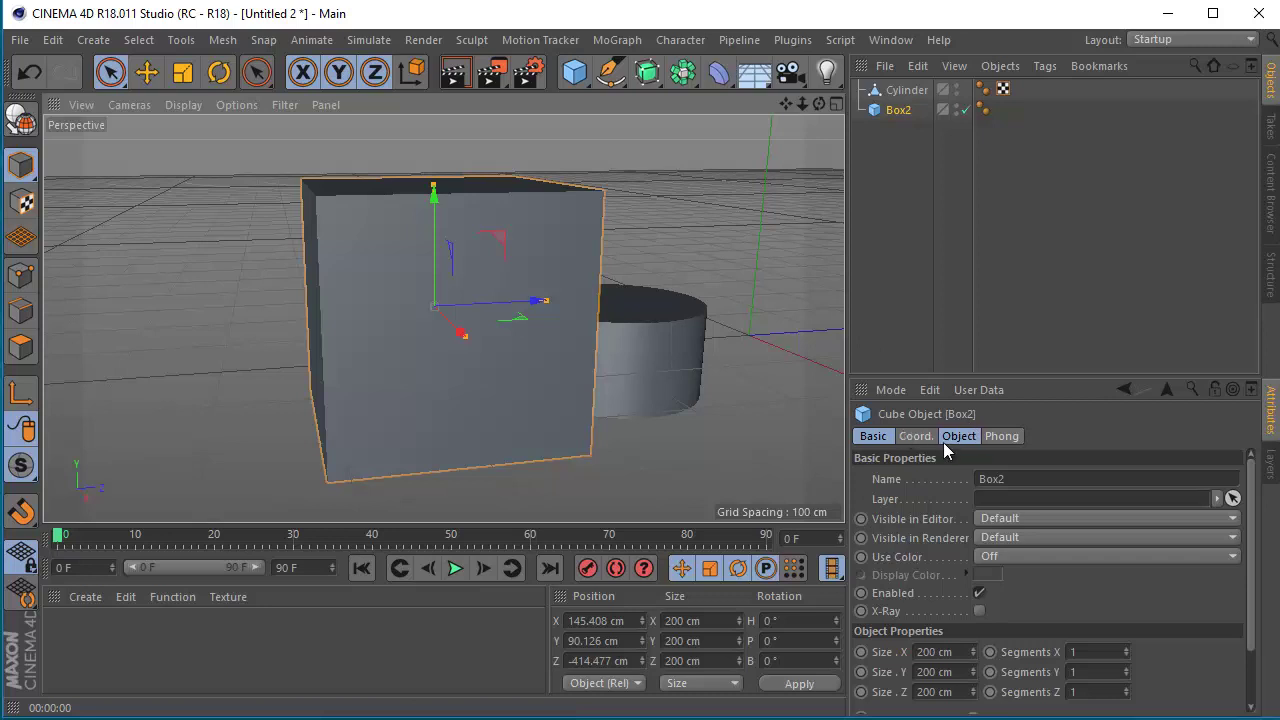
pyautogui.click(912, 437)
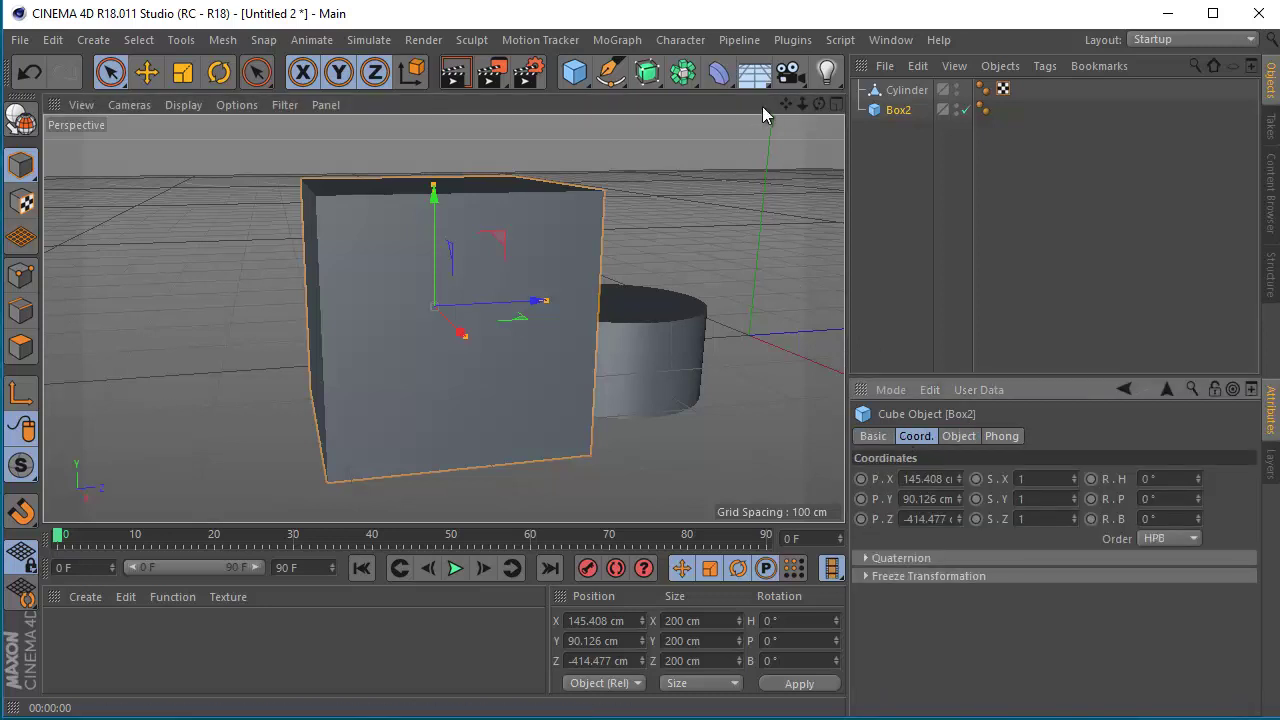
pyautogui.click(22, 120)
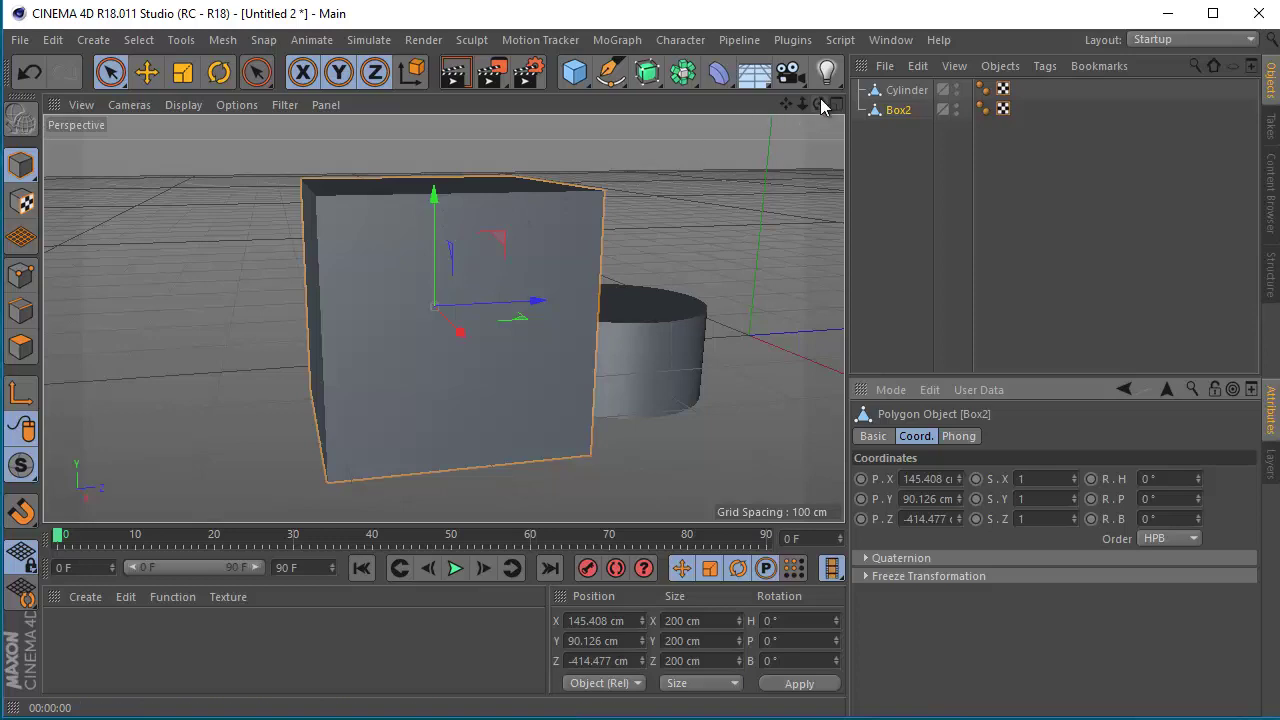
pyautogui.moveTo(819, 104)
pyautogui.mouseDown()
pyautogui.moveTo(645, 430)
pyautogui.moveTo(648, 419)
pyautogui.mouseUp()
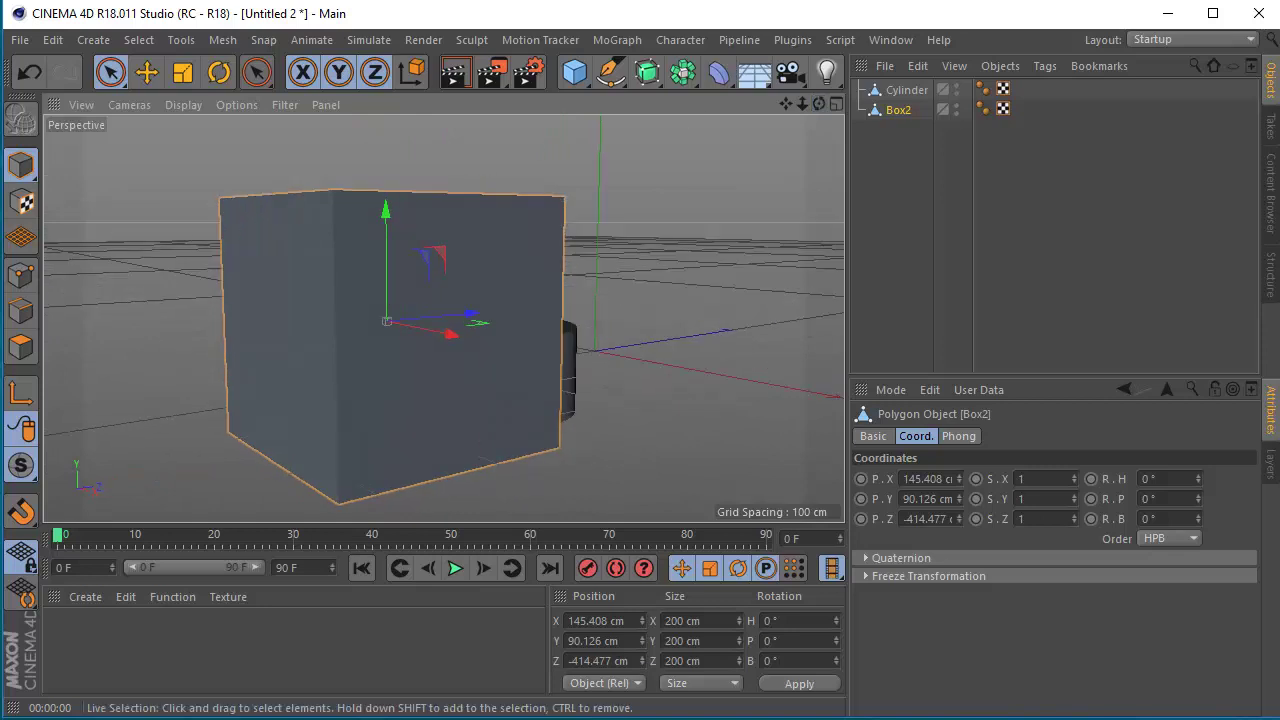
# - In Polygon mode, pull Box2's end faces outward to stretch it to about 383 cm along X
pyautogui.click(20, 350)
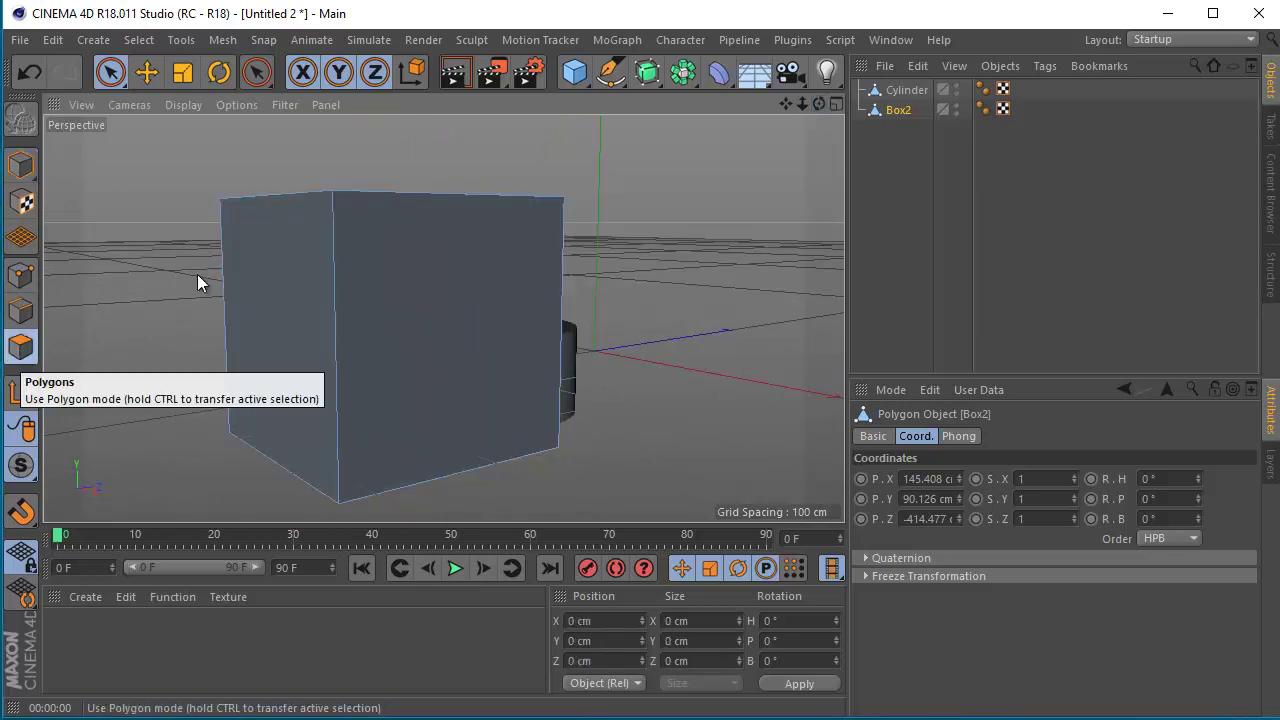
pyautogui.moveTo(824, 108); pyautogui.dragTo(649, 430)
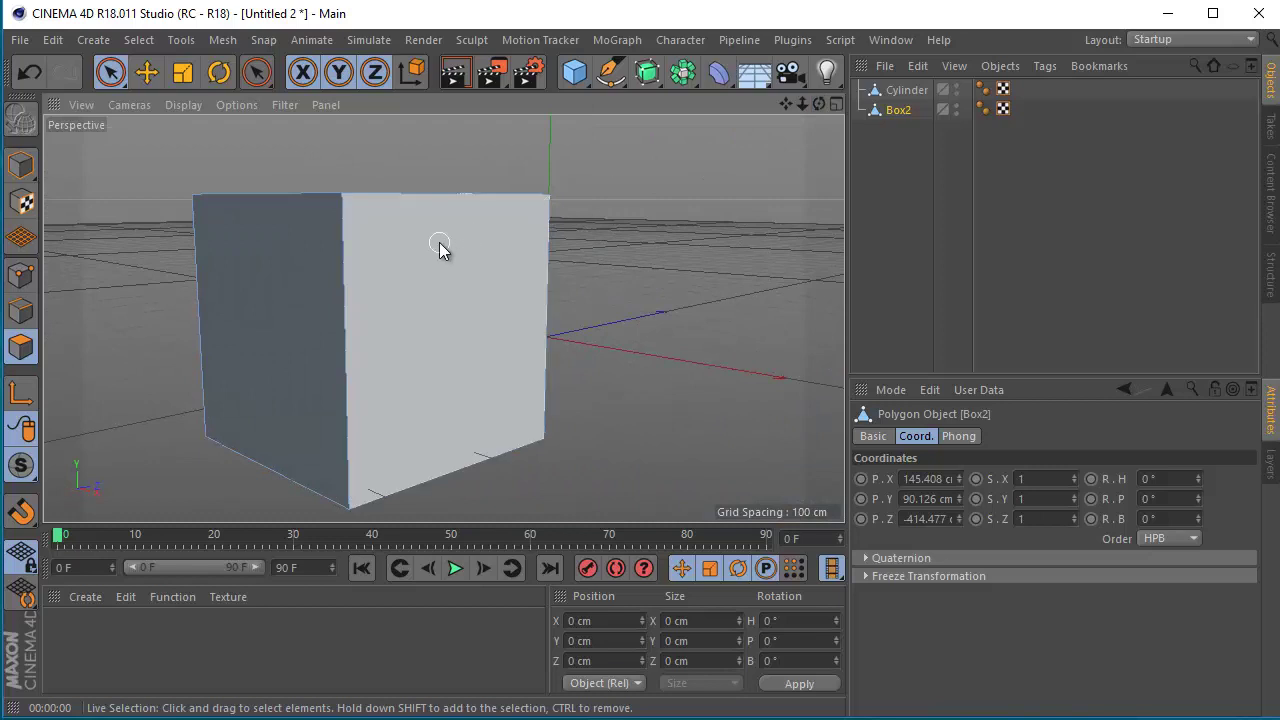
pyautogui.scroll(-2, 446, 290)
pyautogui.scroll(-2, 443, 300)
pyautogui.click(445, 301)
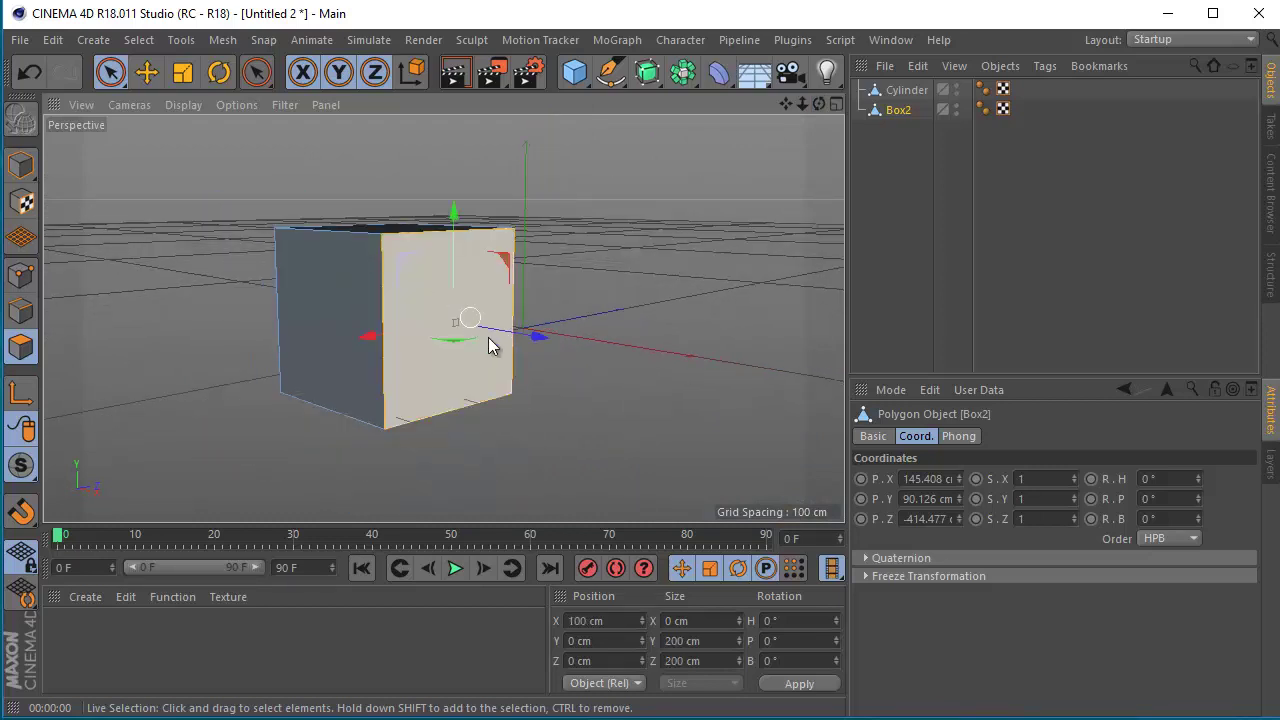
pyautogui.moveTo(537, 340)
pyautogui.mouseDown()
pyautogui.moveTo(550, 386)
pyautogui.moveTo(684, 417)
pyautogui.mouseUp()
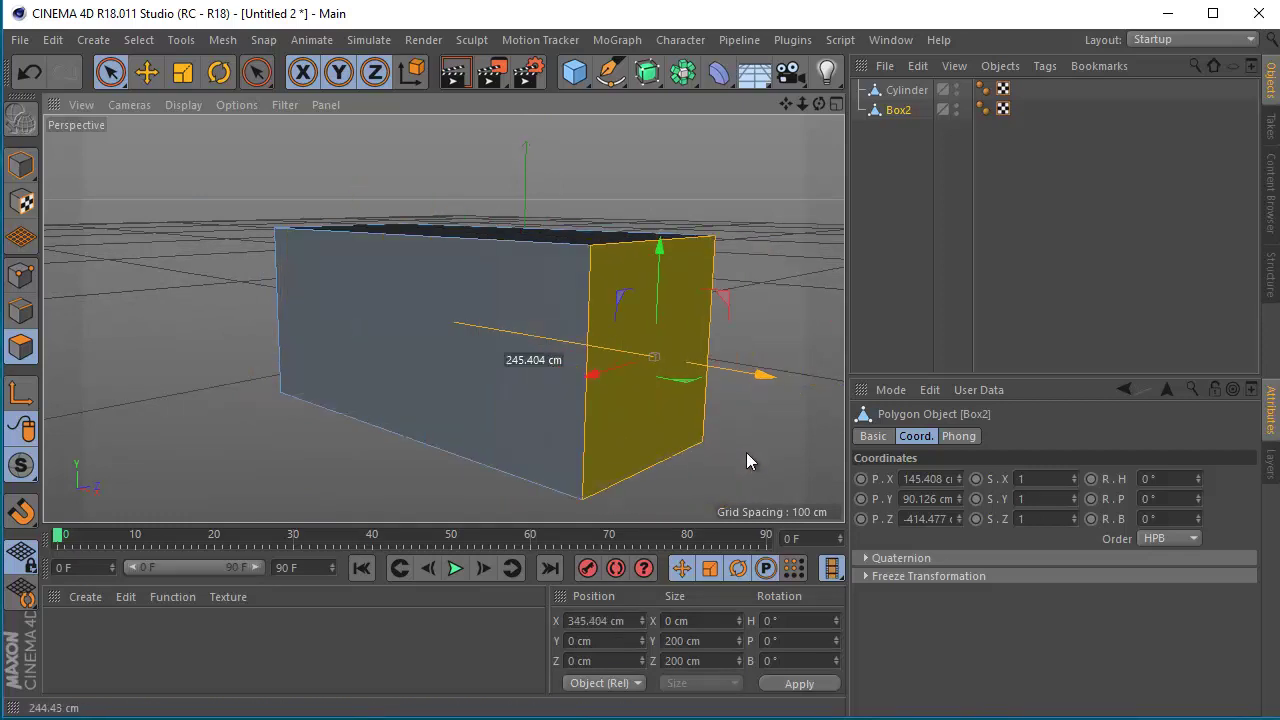
pyautogui.click(450, 340)
pyautogui.moveTo(293, 344); pyautogui.dragTo(224, 380)
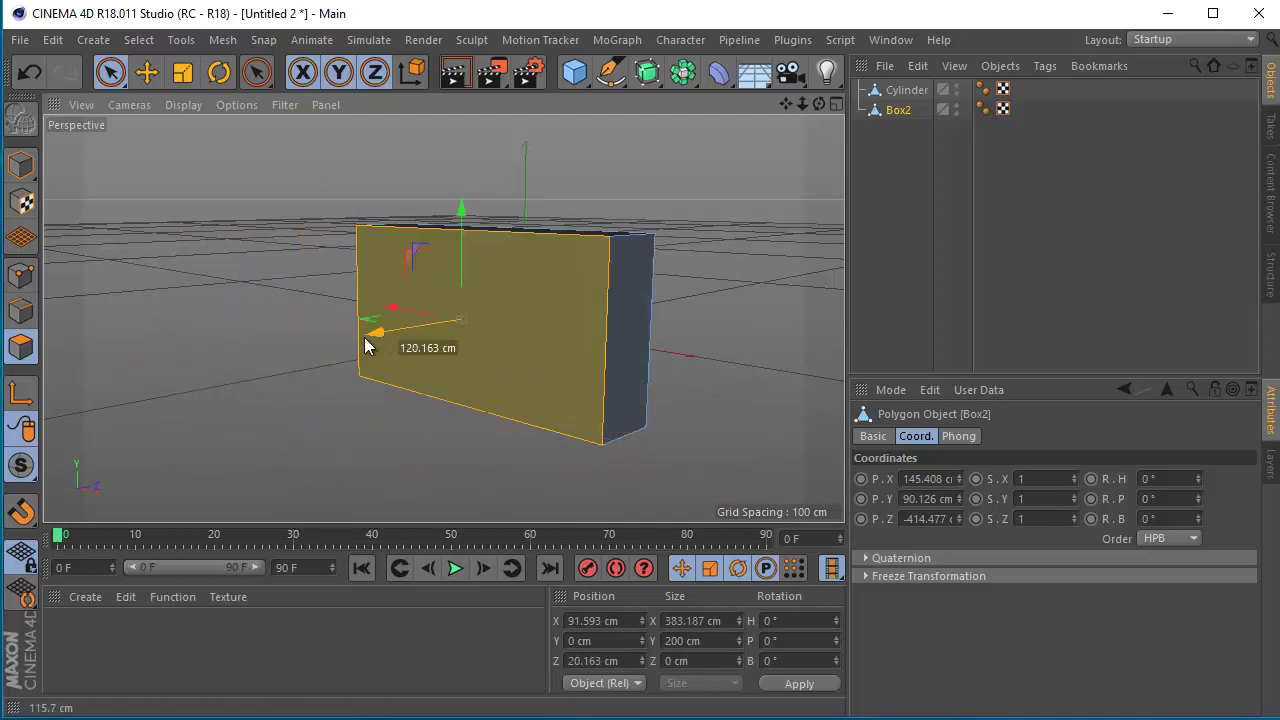
pyautogui.moveTo(224, 380); pyautogui.dragTo(335, 345)
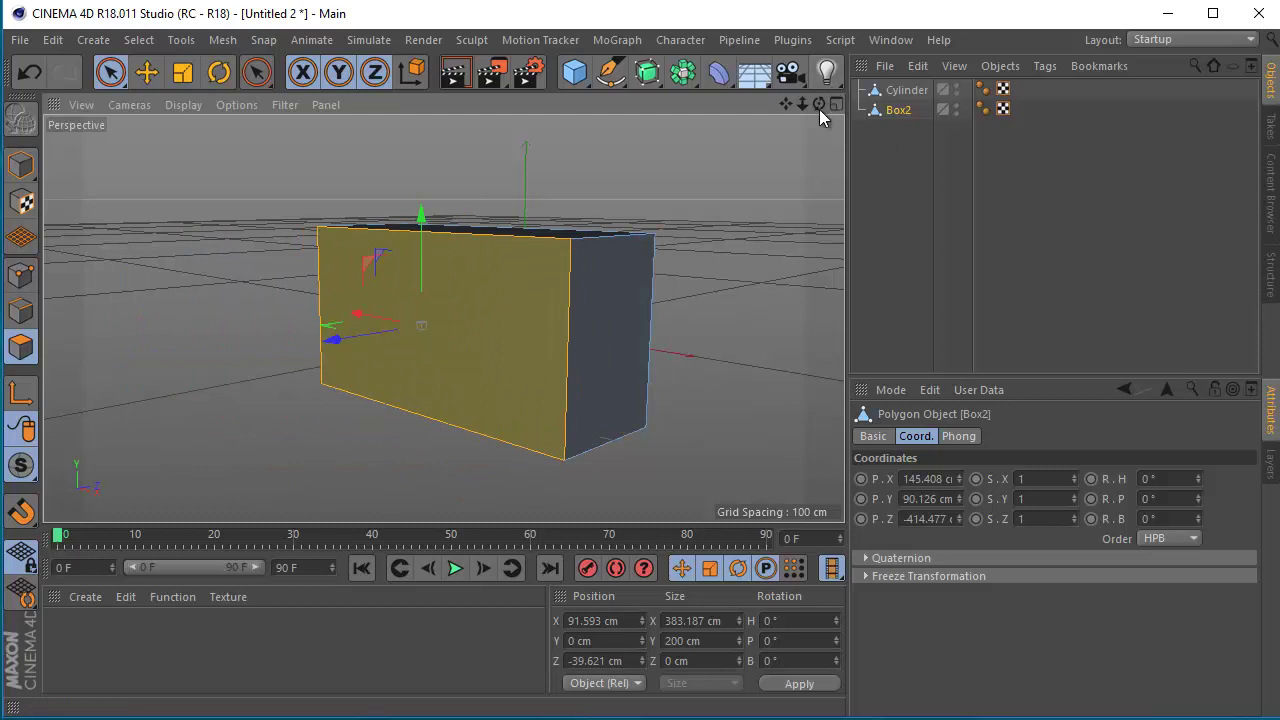
pyautogui.moveTo(819, 104); pyautogui.dragTo(636, 430)
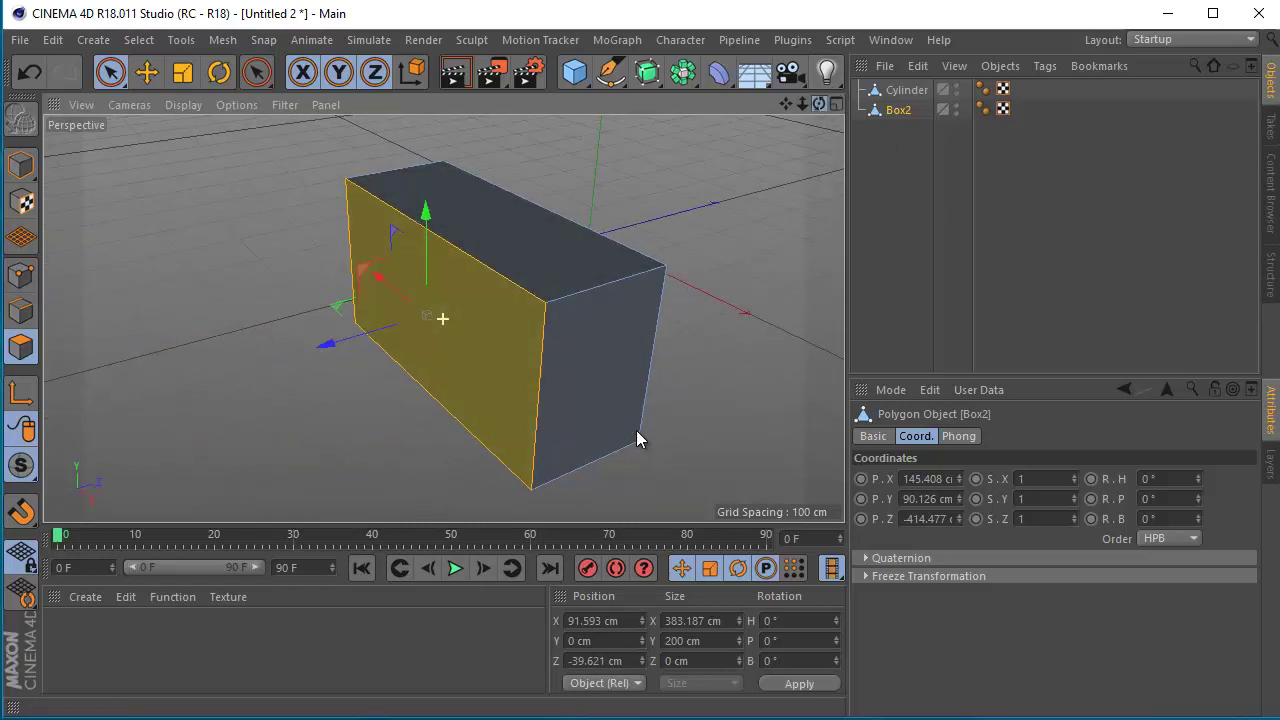
# - In Points mode, pull Box2's middle and front top corner points outward to taper its sides
pyautogui.click(16, 284)
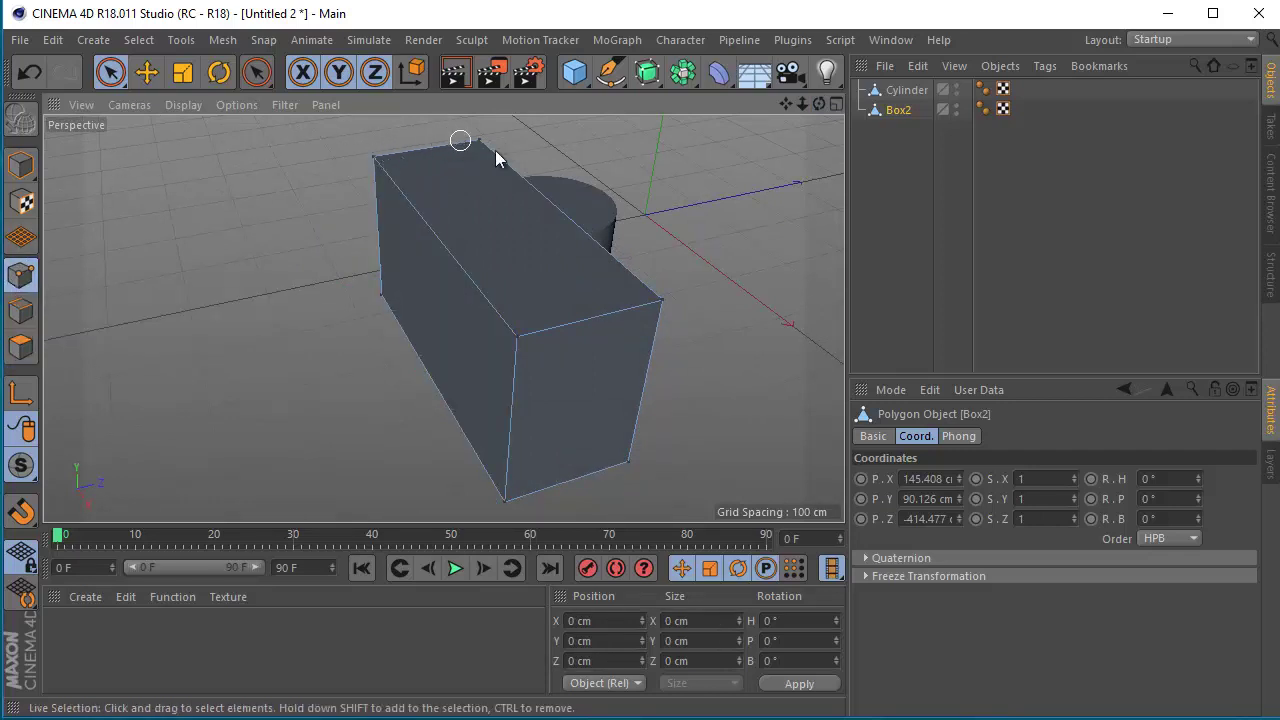
pyautogui.click(518, 338)
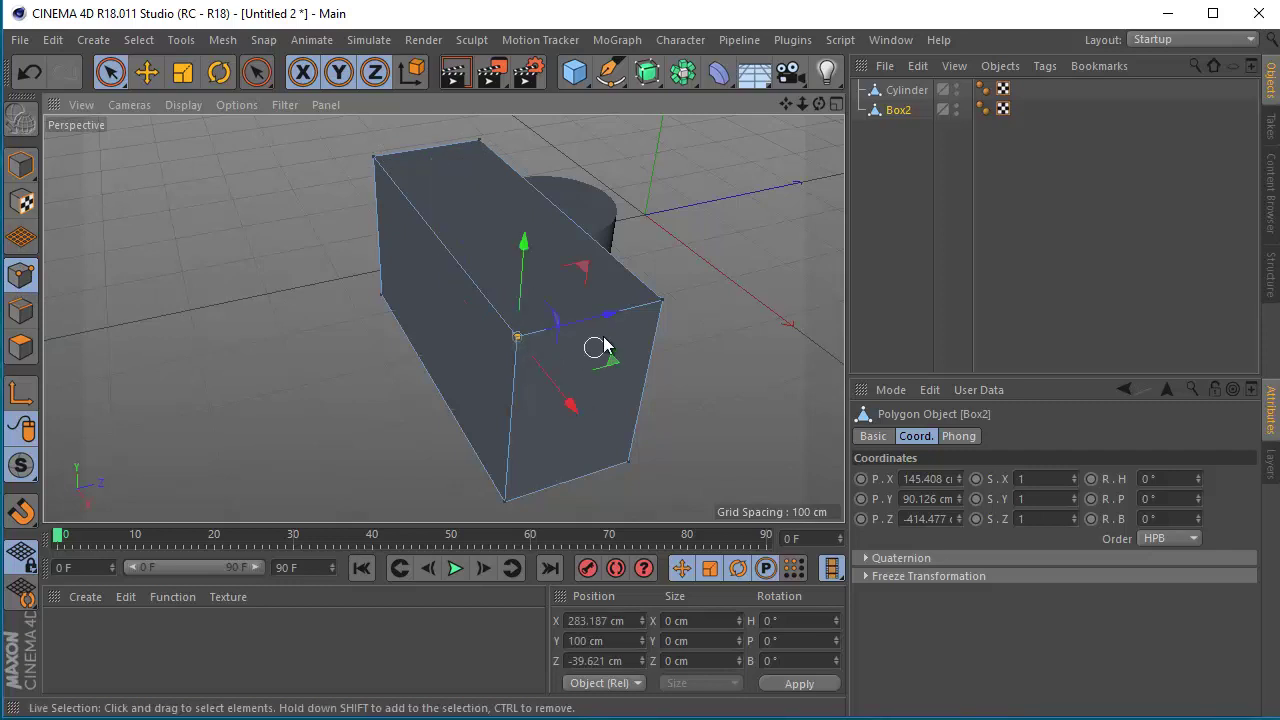
pyautogui.moveTo(609, 315)
pyautogui.mouseDown()
pyautogui.moveTo(394, 364)
pyautogui.moveTo(623, 320)
pyautogui.moveTo(674, 297)
pyautogui.moveTo(455, 362)
pyautogui.moveTo(617, 355)
pyautogui.moveTo(451, 366)
pyautogui.moveTo(712, 333)
pyautogui.moveTo(497, 349)
pyautogui.moveTo(480, 306)
pyautogui.moveTo(674, 289)
pyautogui.moveTo(527, 347)
pyautogui.moveTo(618, 337)
pyautogui.moveTo(486, 349)
pyautogui.moveTo(666, 326)
pyautogui.moveTo(527, 323)
pyautogui.mouseUp()
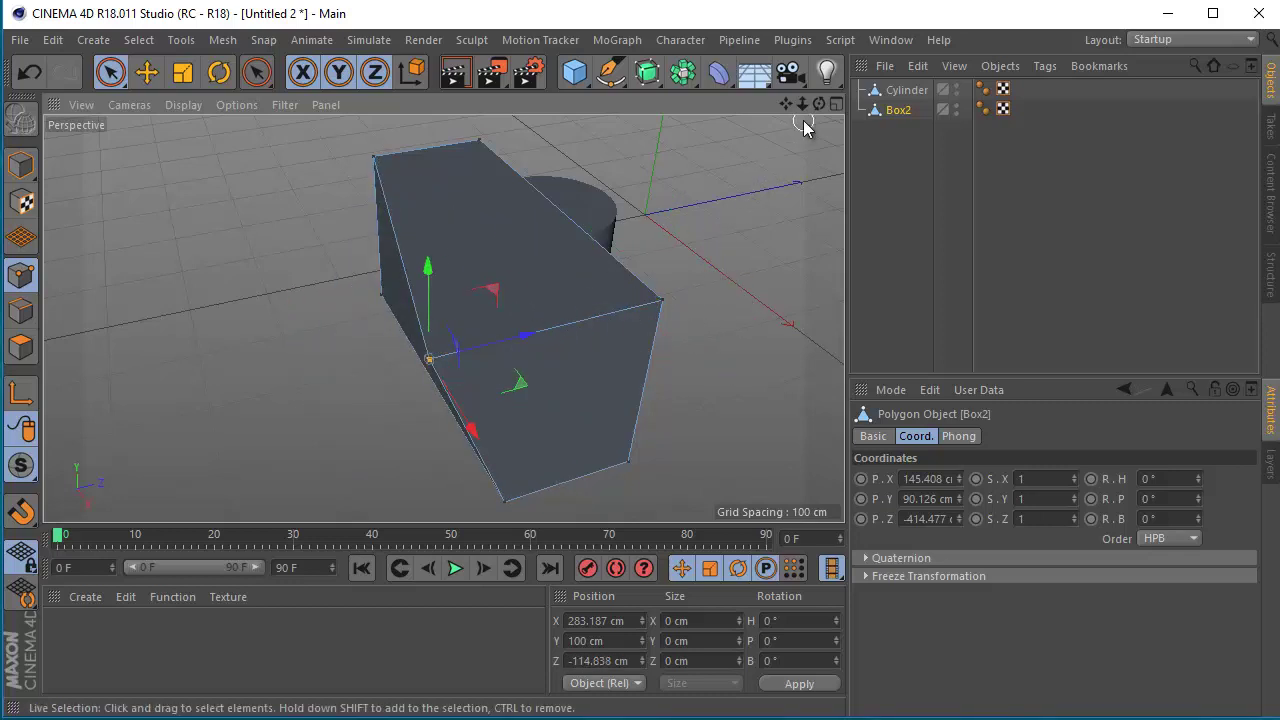
pyautogui.scroll(3, 640, 423)
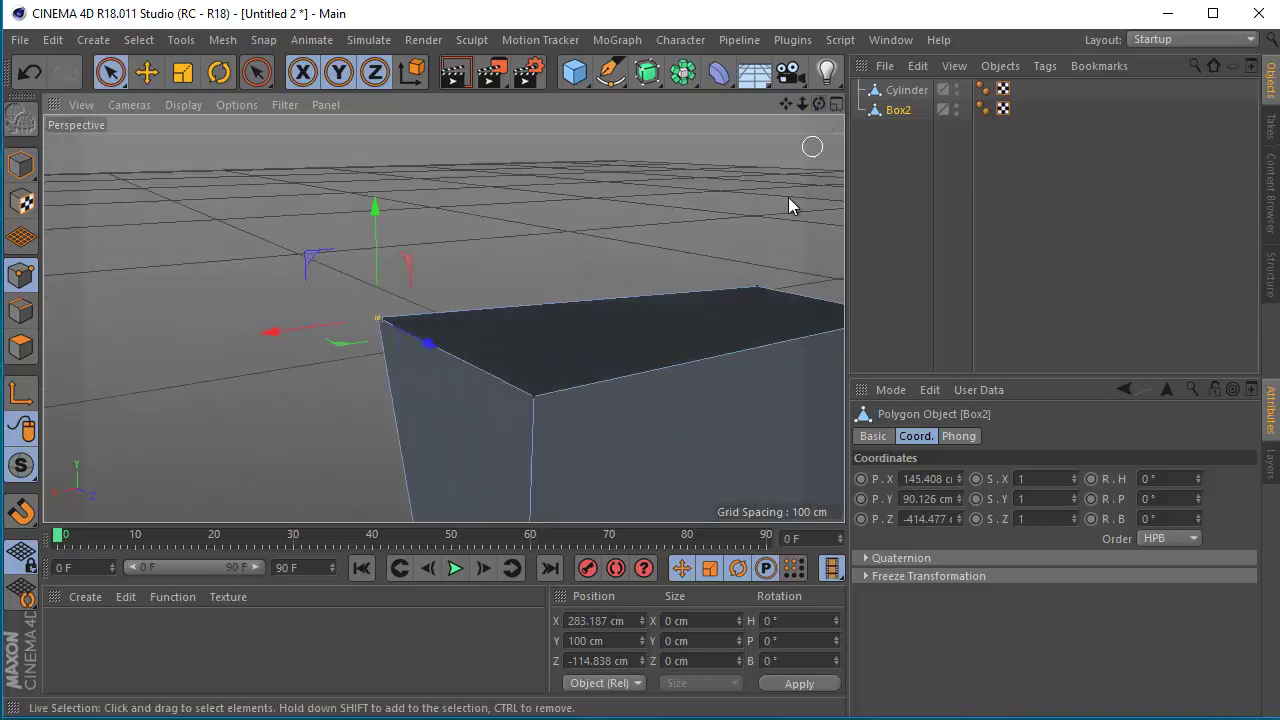
pyautogui.scroll(-5, 770, 220)
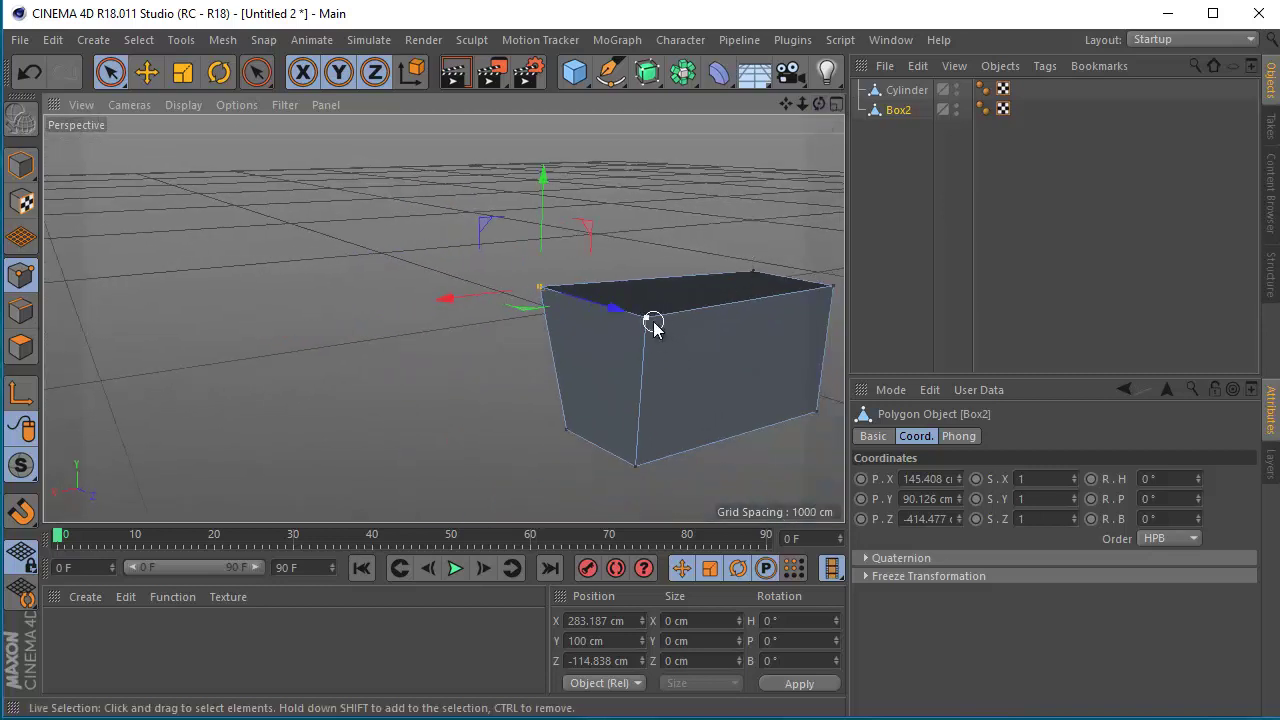
pyautogui.click(647, 320)
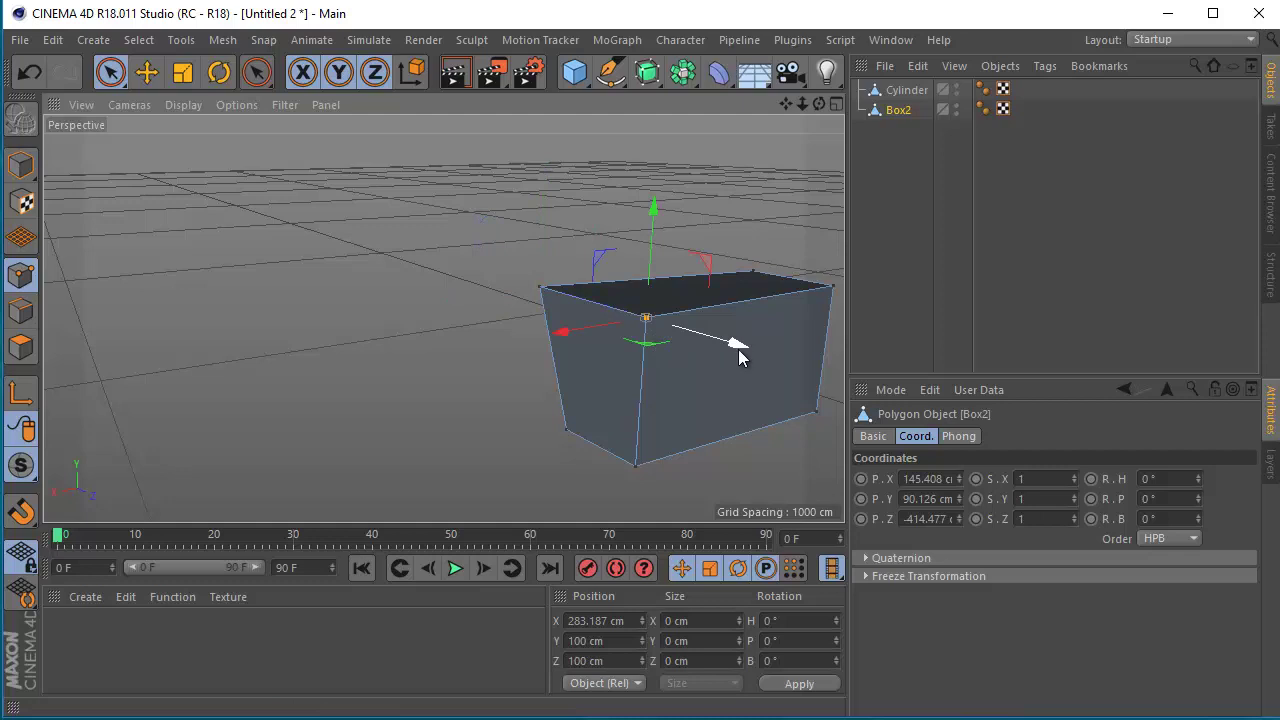
pyautogui.moveTo(743, 348)
pyautogui.mouseDown()
pyautogui.moveTo(680, 376)
pyautogui.moveTo(735, 420)
pyautogui.mouseUp()
pyautogui.moveTo(786, 104); pyautogui.dragTo(648, 430)
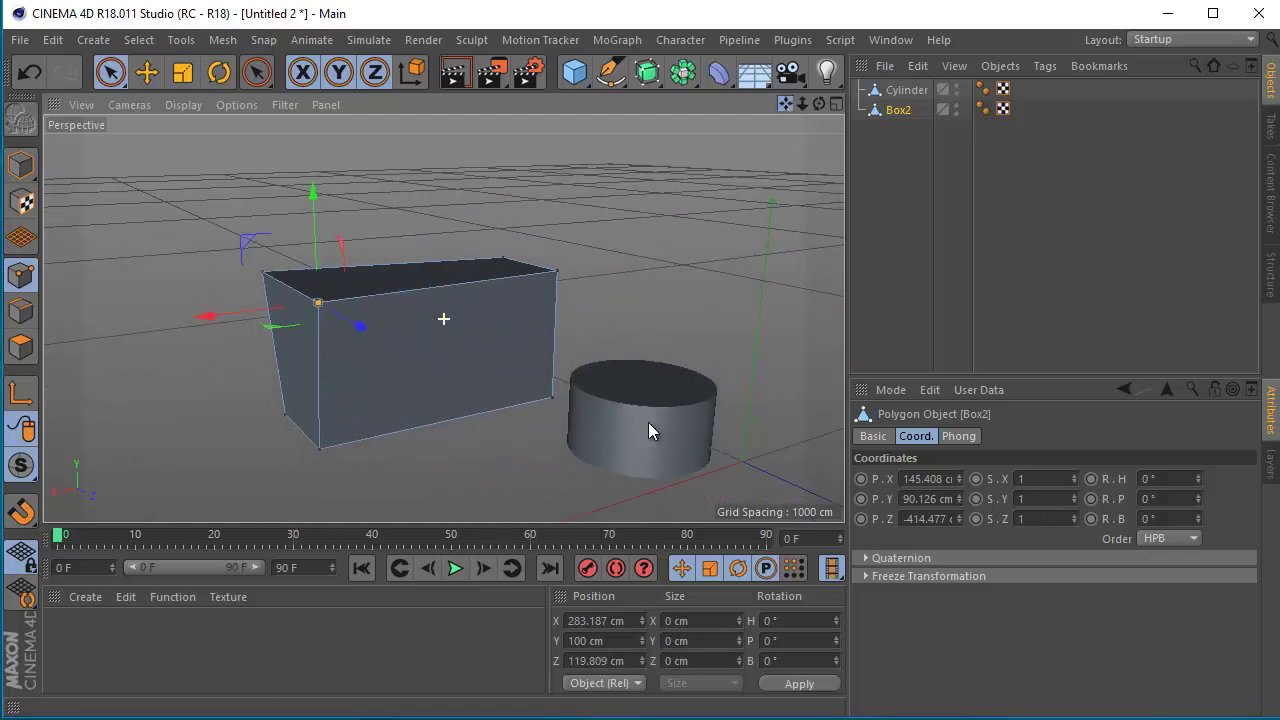
pyautogui.click(648, 421)
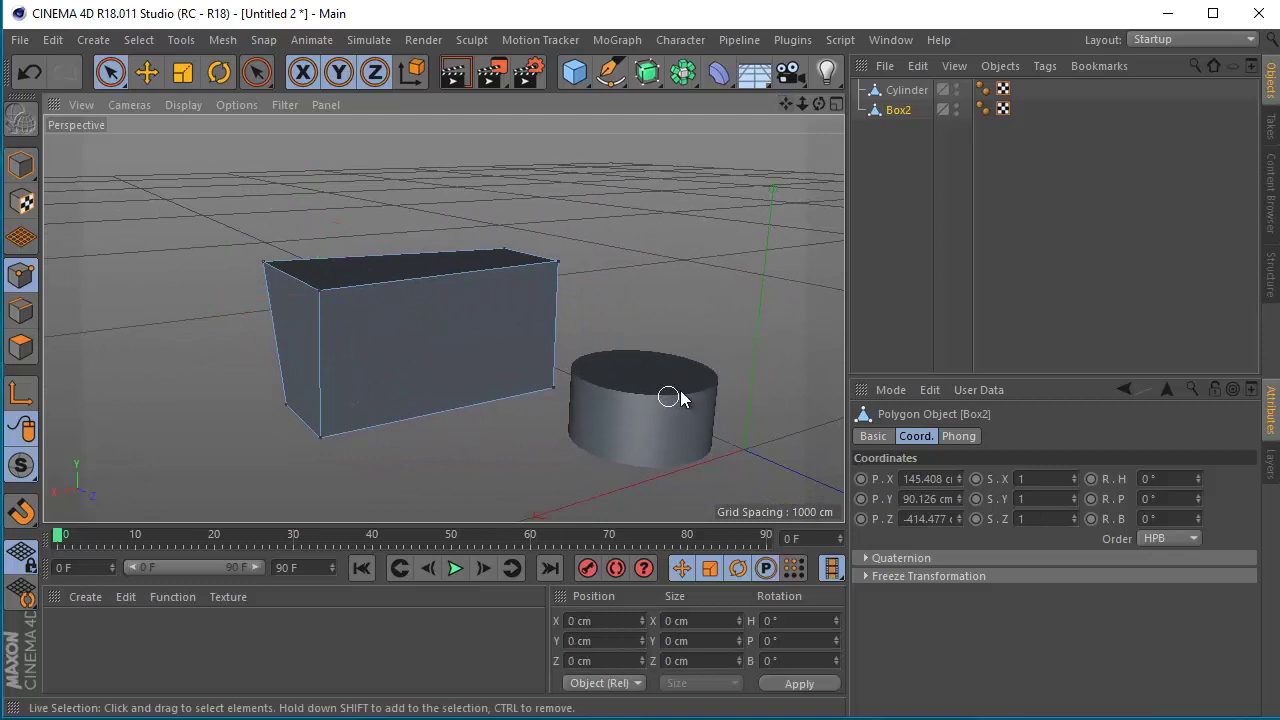
# - Select the cylinder and zoom and orbit to look down onto its top cap
pyautogui.click(905, 91)
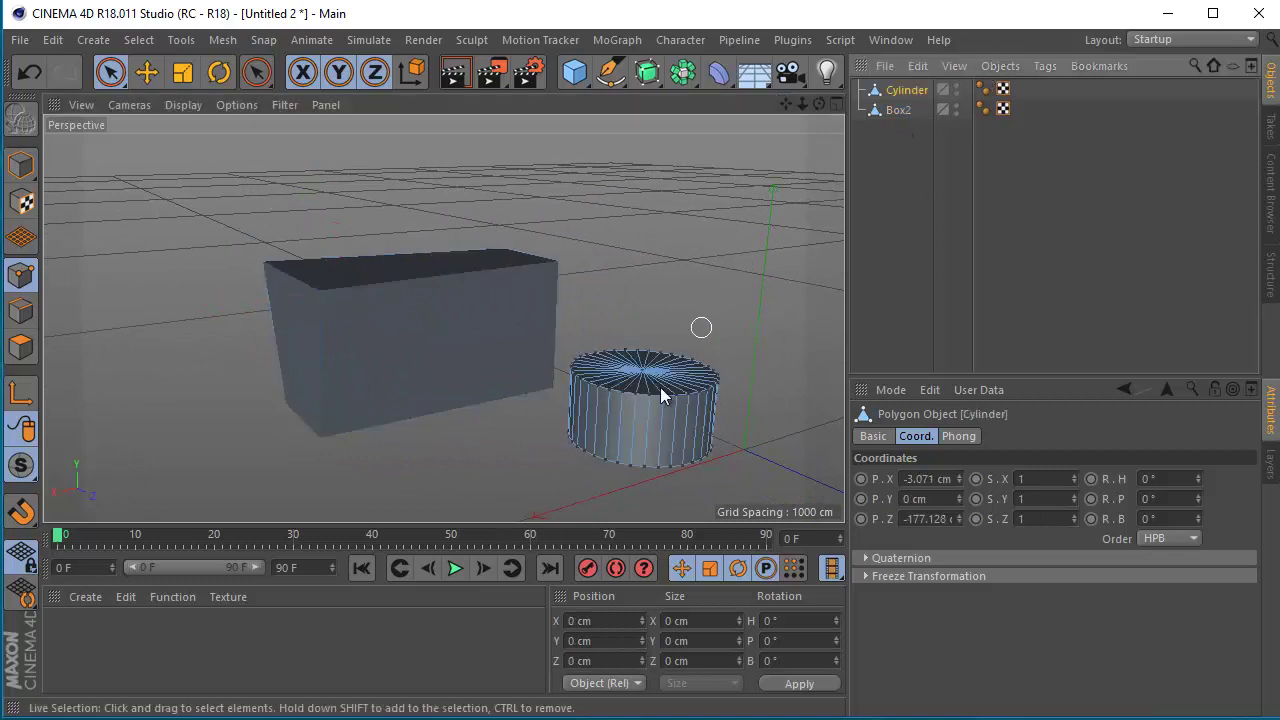
pyautogui.moveTo(786, 104); pyautogui.dragTo(491, 329)
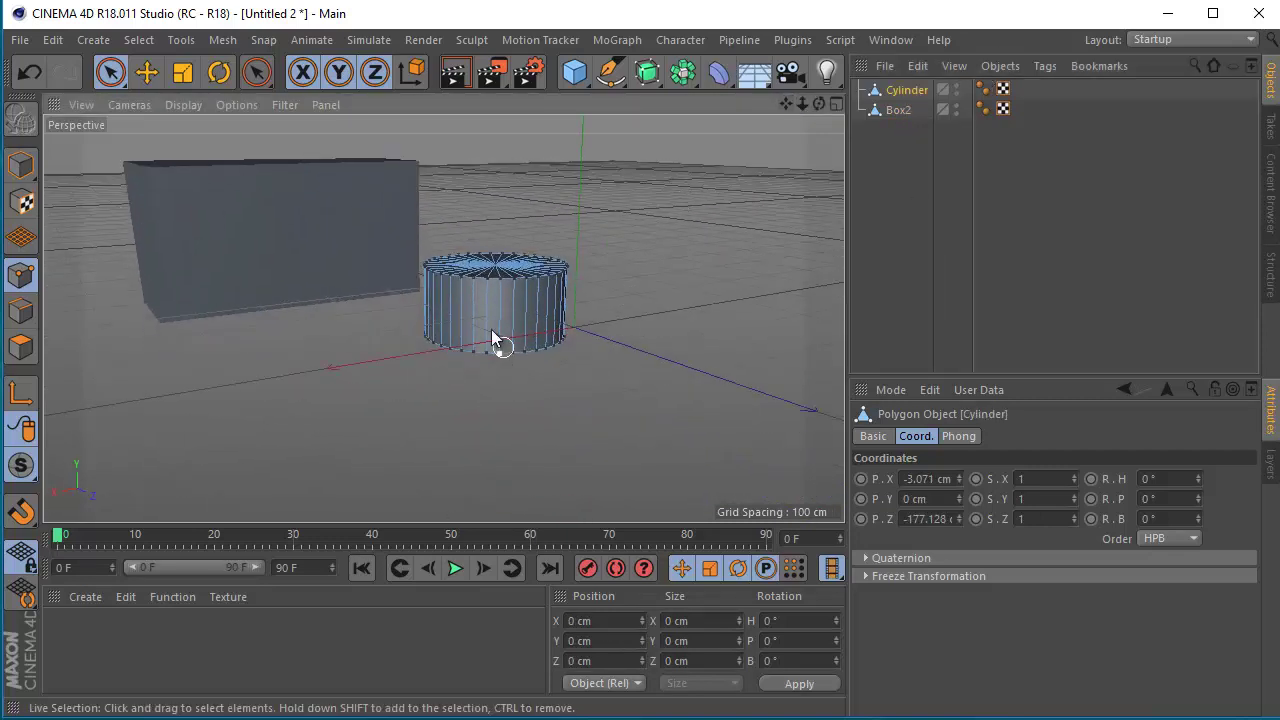
pyautogui.scroll(2, 491, 329)
pyautogui.scroll(2, 491, 334)
pyautogui.moveTo(818, 104); pyautogui.dragTo(648, 423)
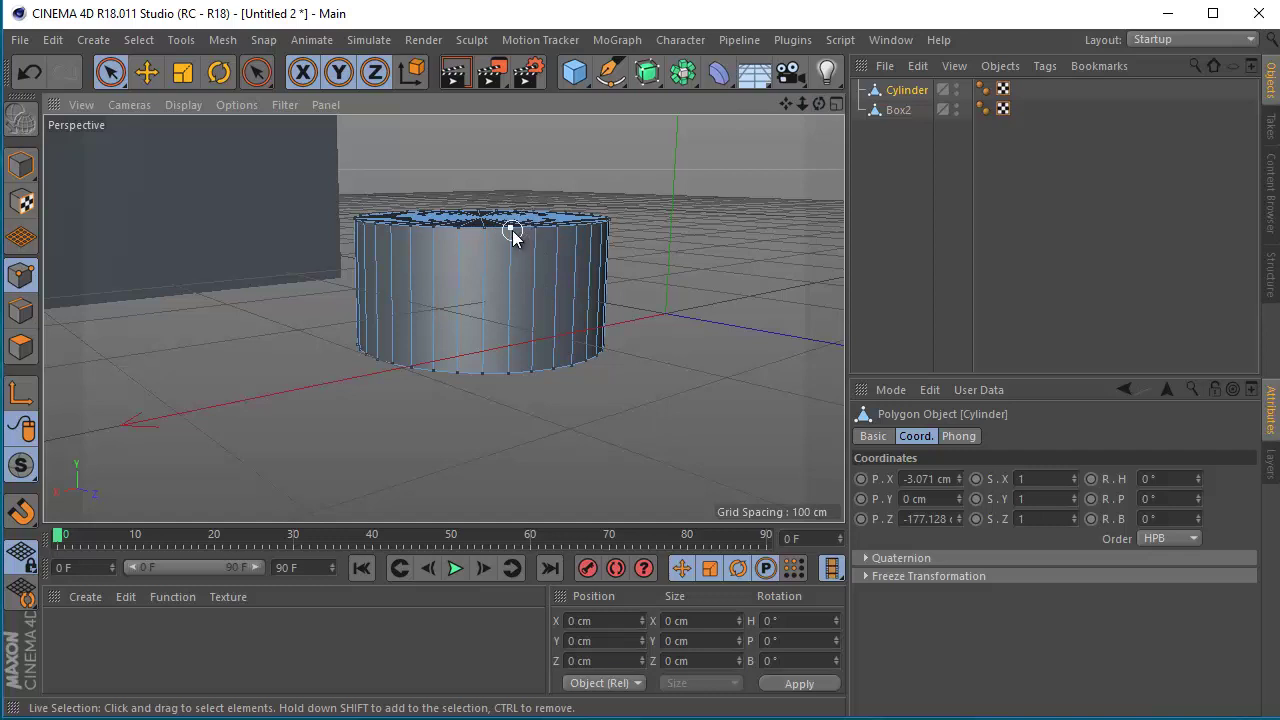
pyautogui.moveTo(516, 131); pyautogui.dragTo(514, 202)
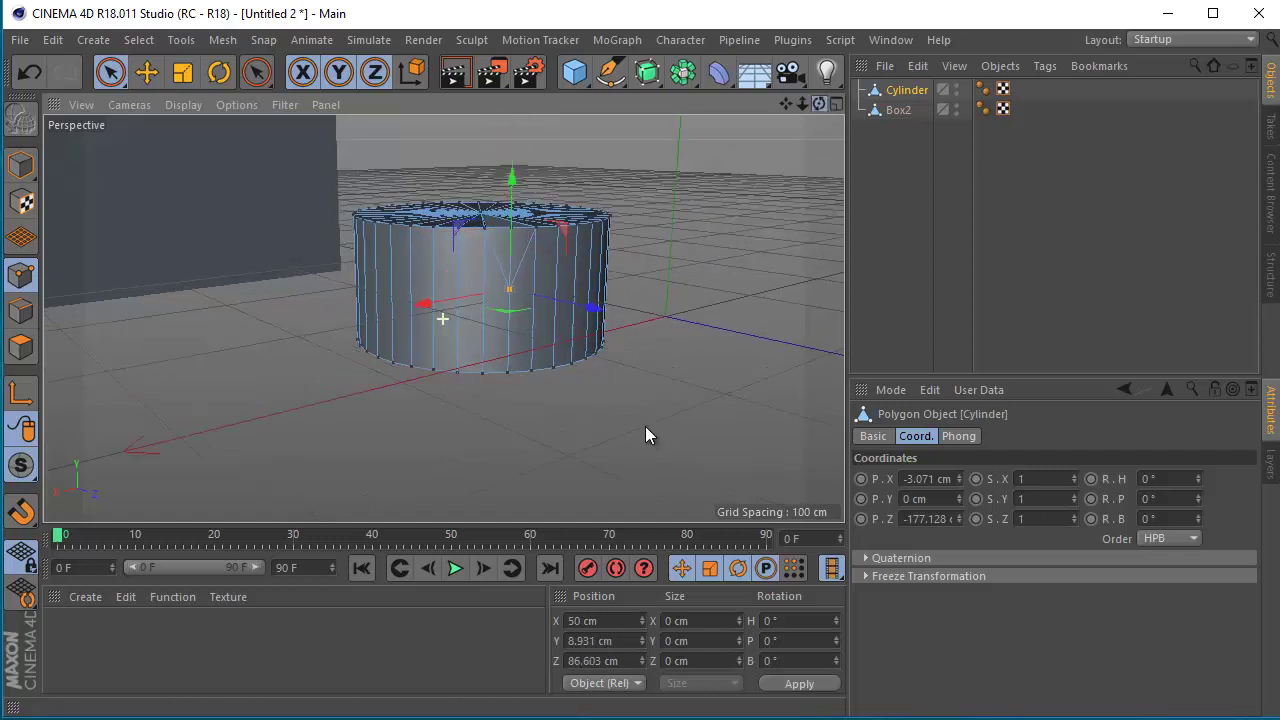
pyautogui.keyDown('alt'); pyautogui.moveTo(645, 426); pyautogui.dragTo(648, 426); pyautogui.keyUp('alt')
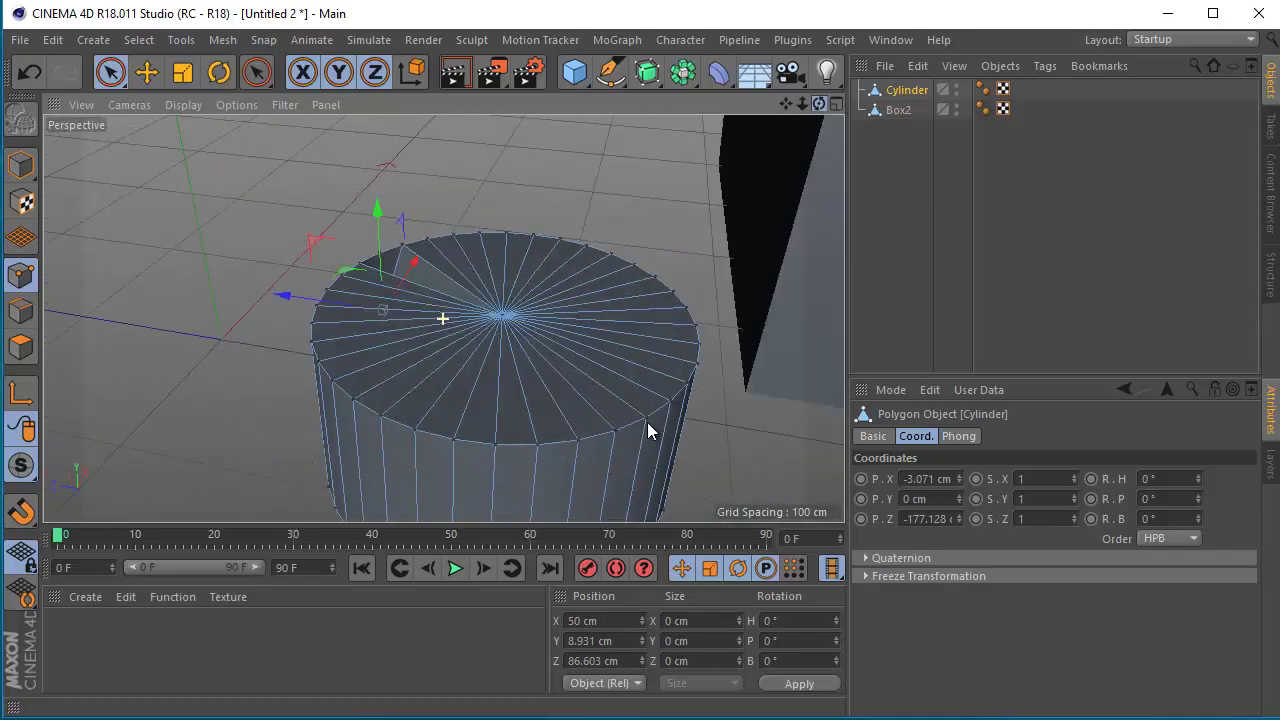
# - Pull the cap's centre point outward, then slide it back to X 22.725, Z 35.323 cm
pyautogui.click(505, 316)
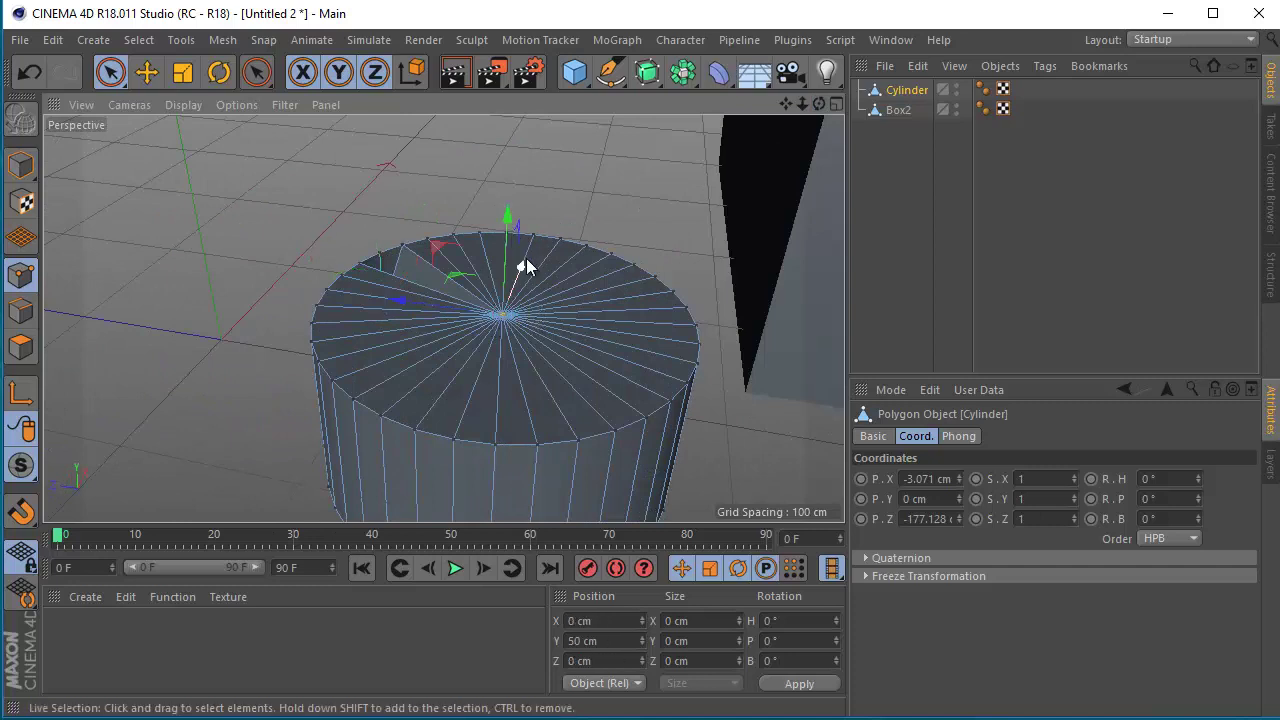
pyautogui.moveTo(526, 266); pyautogui.dragTo(538, 313)
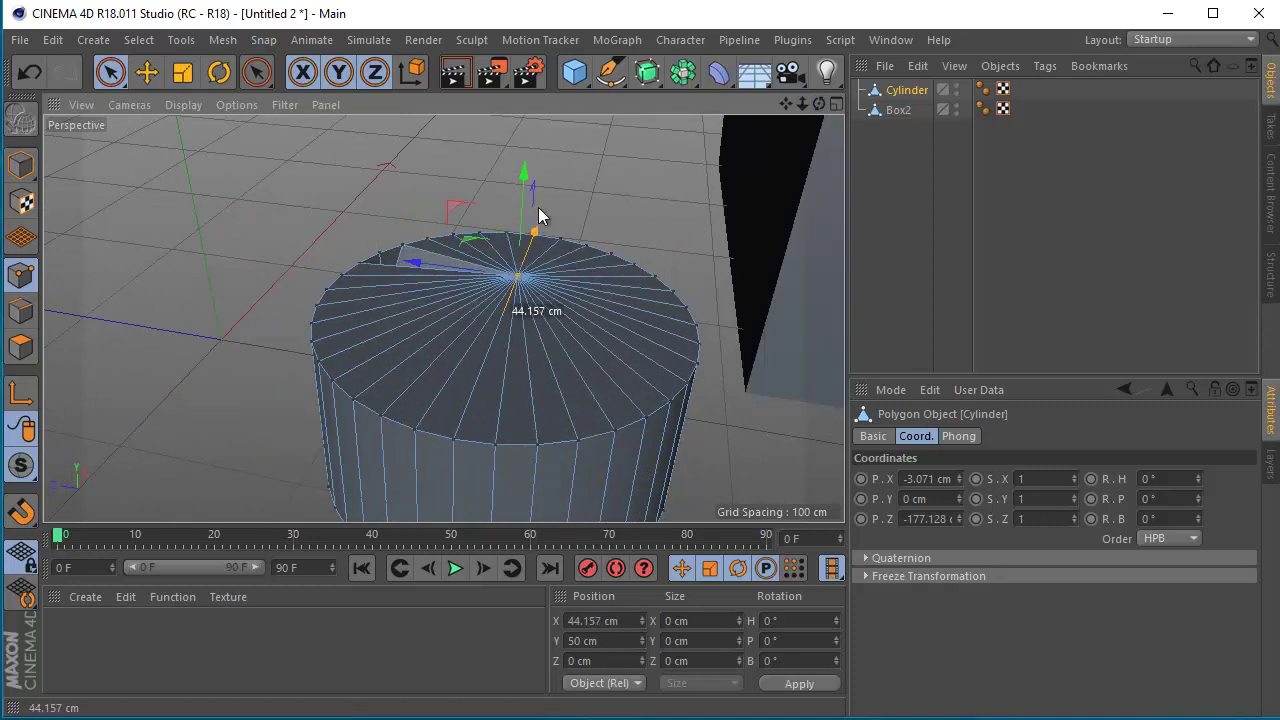
pyautogui.moveTo(538, 313); pyautogui.dragTo(648, 421)
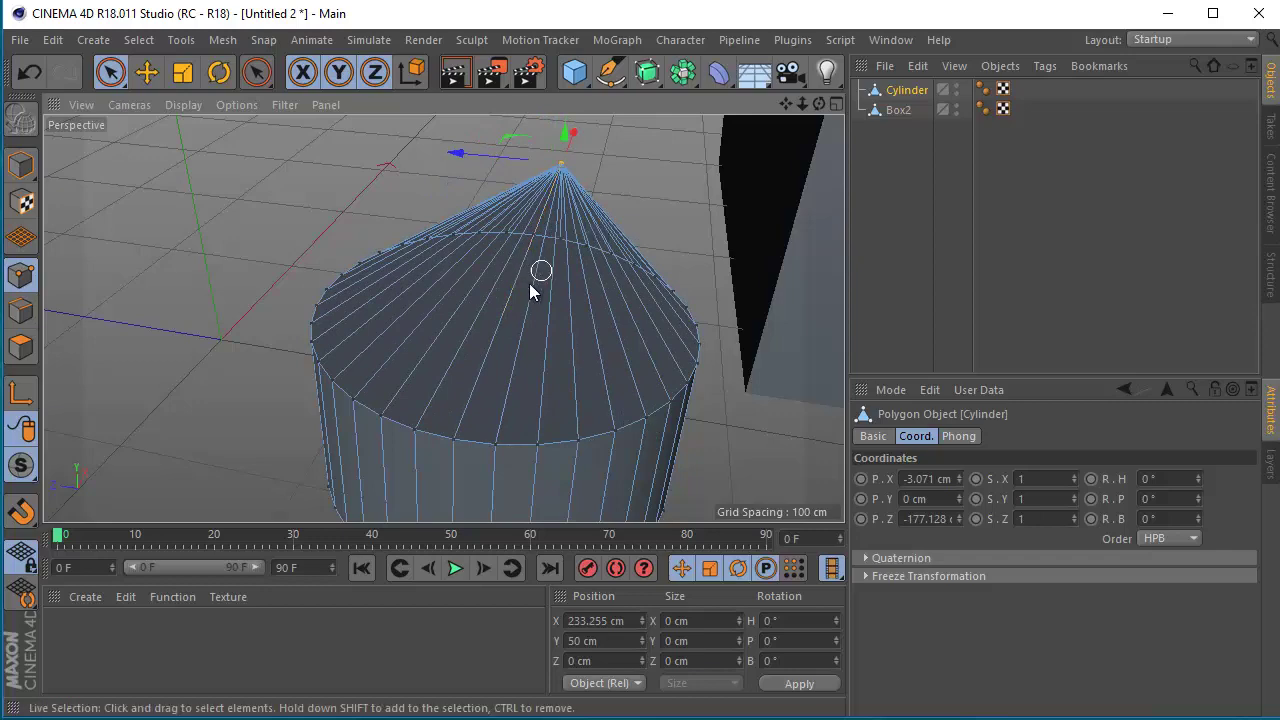
pyautogui.moveTo(455, 157); pyautogui.dragTo(410, 176)
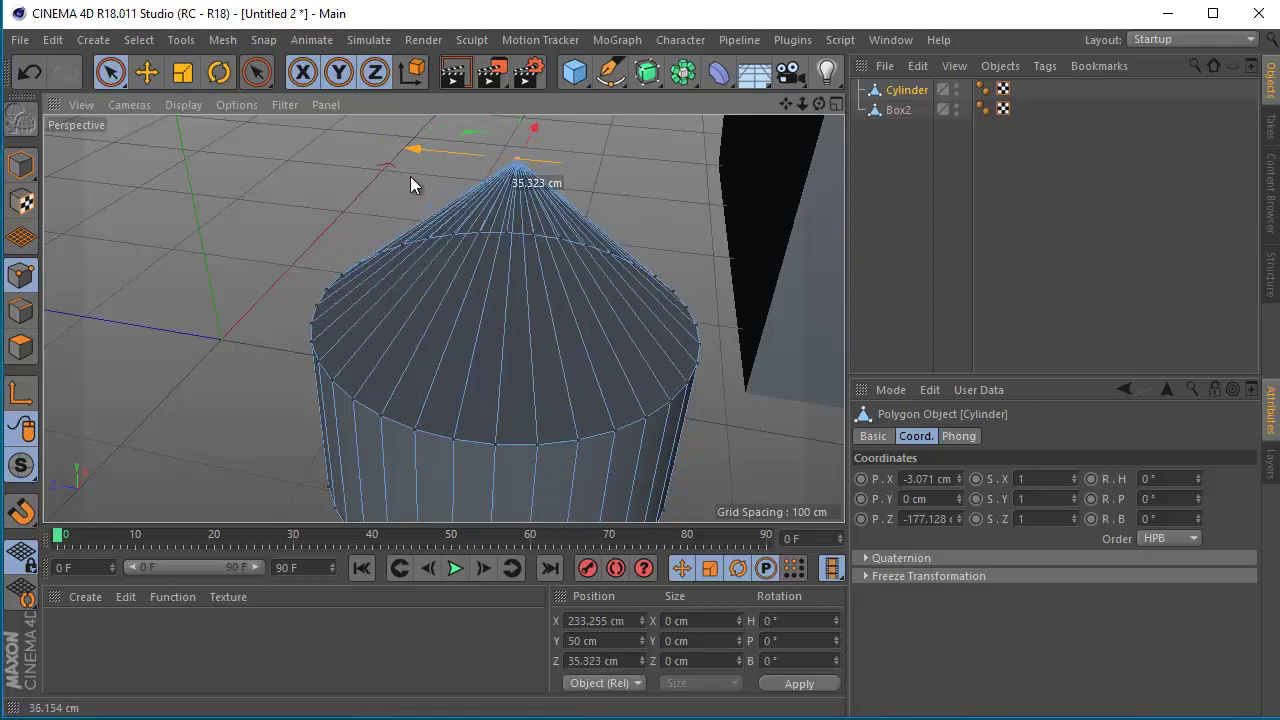
pyautogui.moveTo(818, 104); pyautogui.dragTo(649, 428)
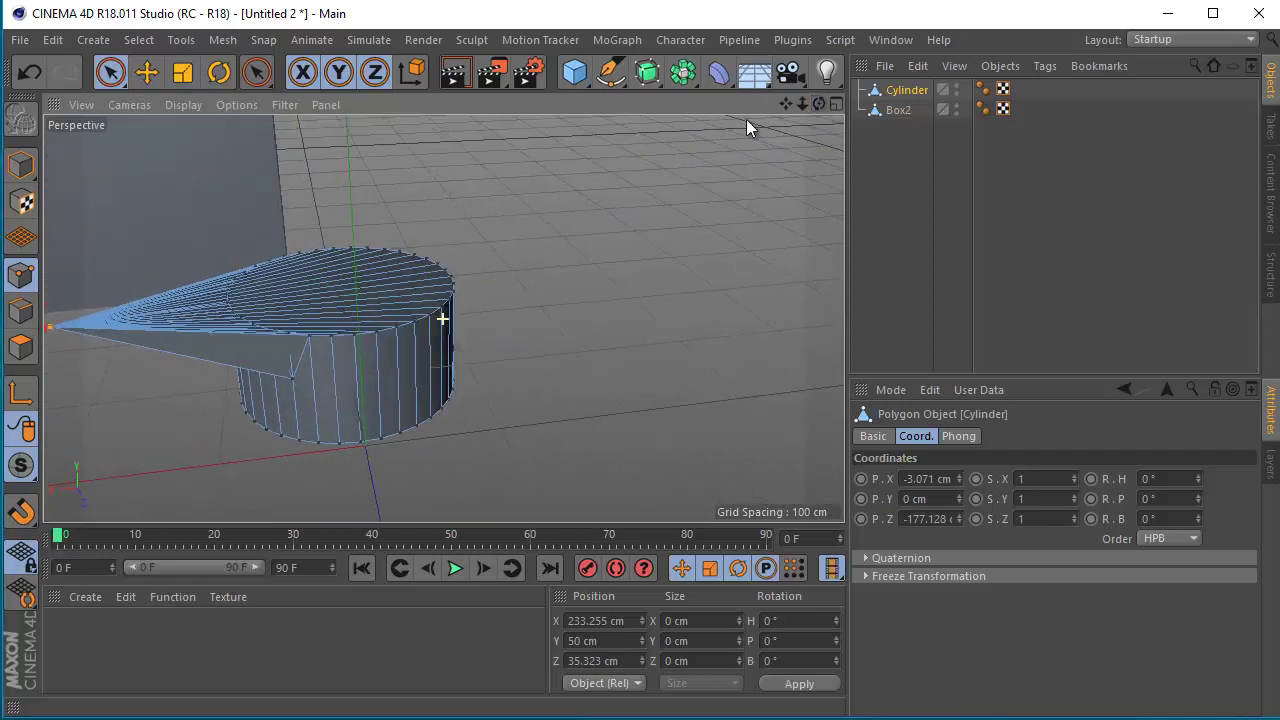
pyautogui.moveTo(786, 105); pyautogui.dragTo(650, 430)
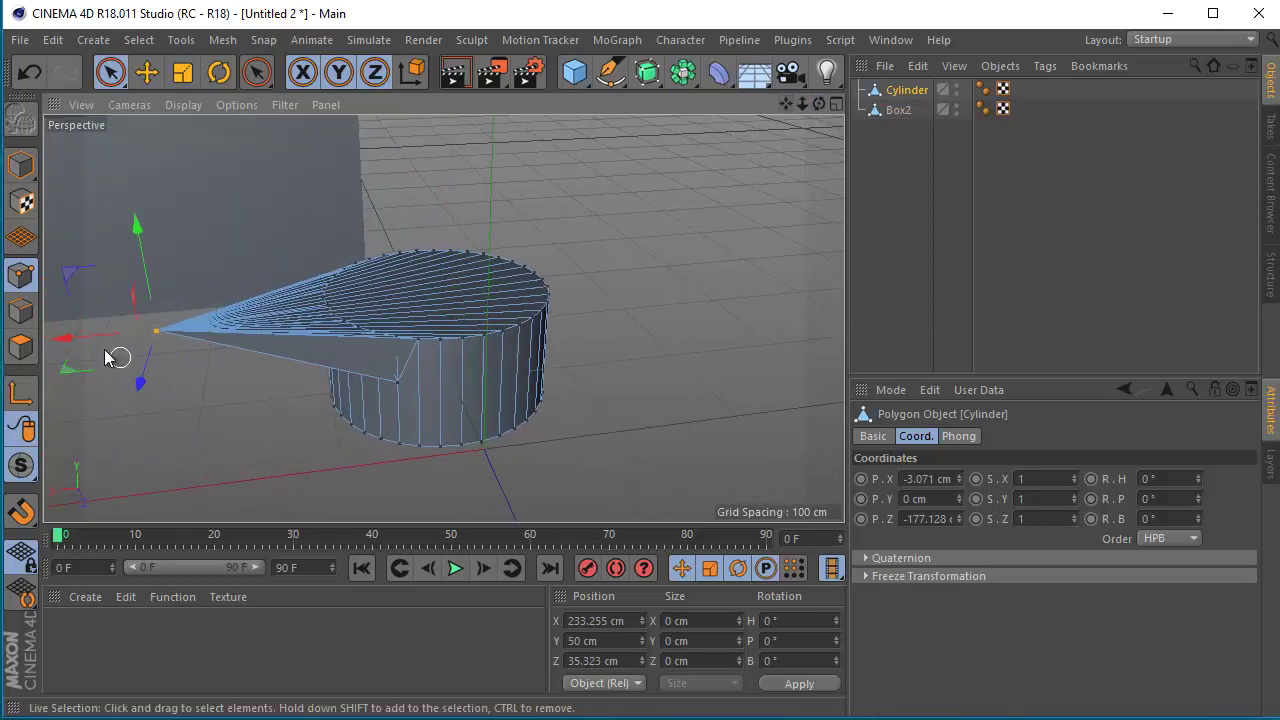
pyautogui.moveTo(73, 347)
pyautogui.mouseDown()
pyautogui.moveTo(388, 270)
pyautogui.moveTo(339, 297)
pyautogui.mouseUp()
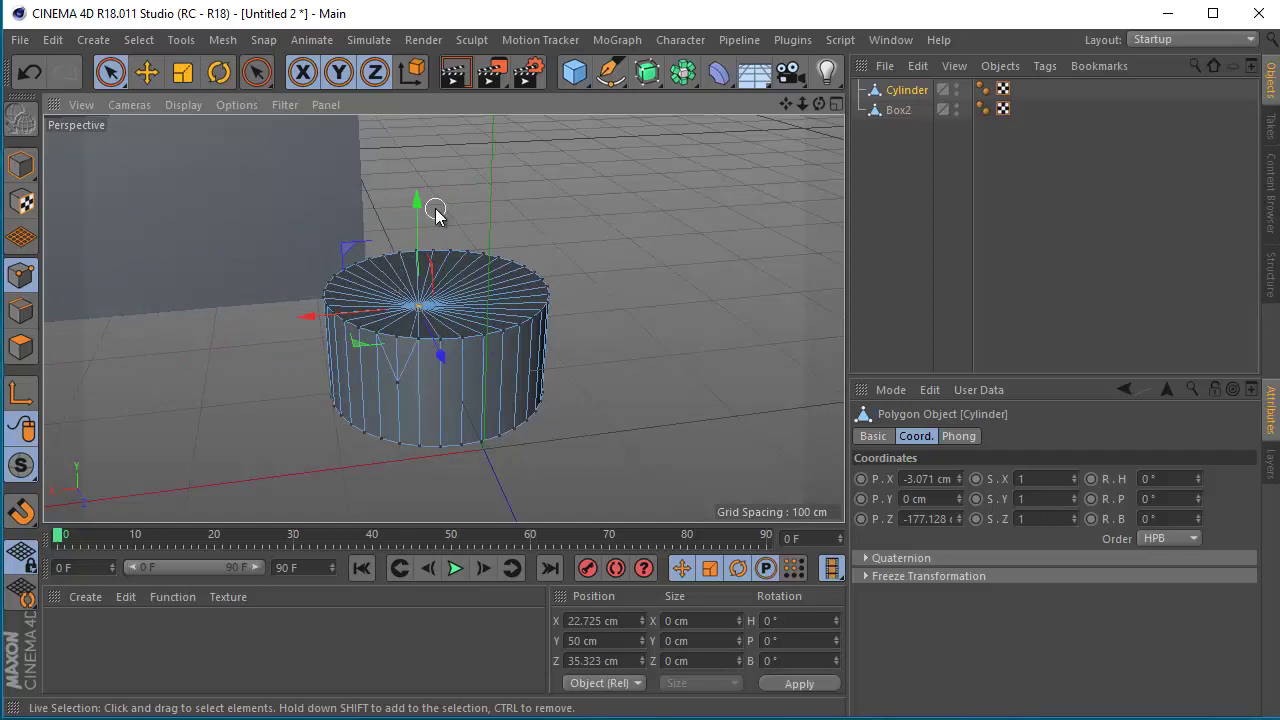
# - Raise the cylinder cap's centre point along Y to 96.793 cm, forming a low cone peak
pyautogui.moveTo(419, 199); pyautogui.dragTo(427, 143)
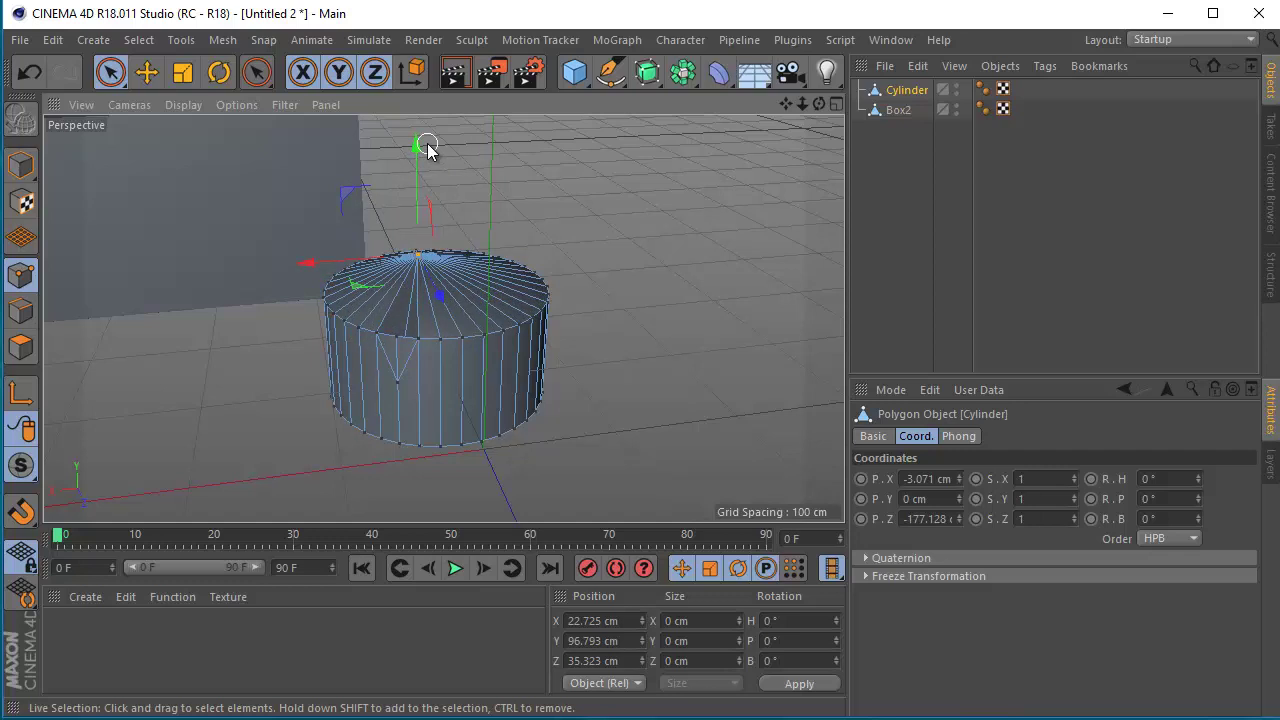